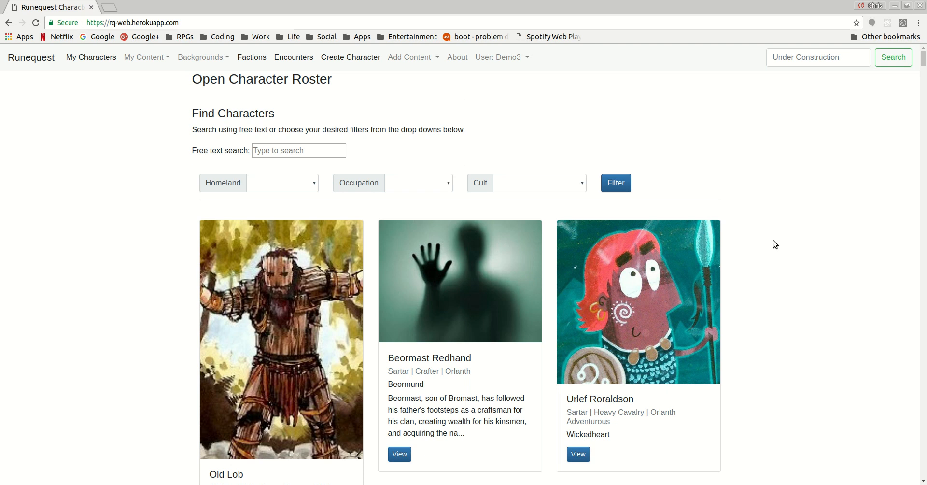
Browse the open character roster and open the form for creating a new character
scroll(773, 240, "down", 4)
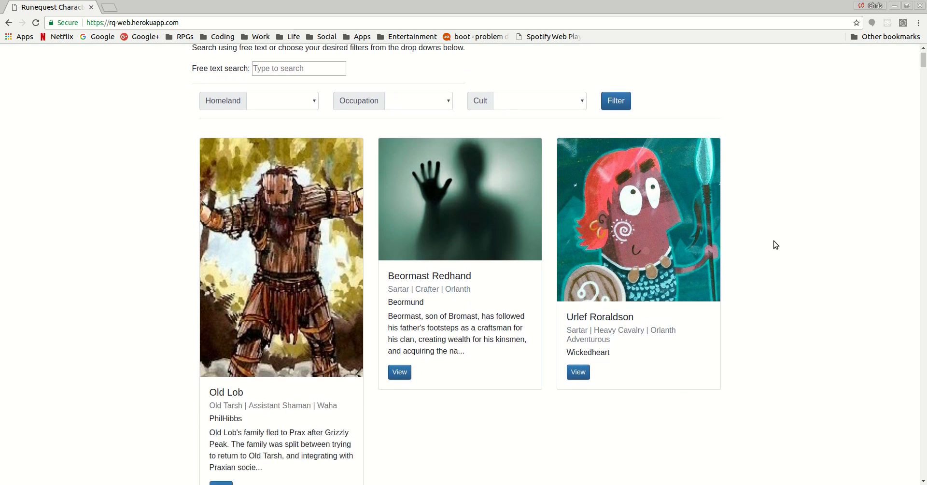
scroll(774, 244, "down", 8)
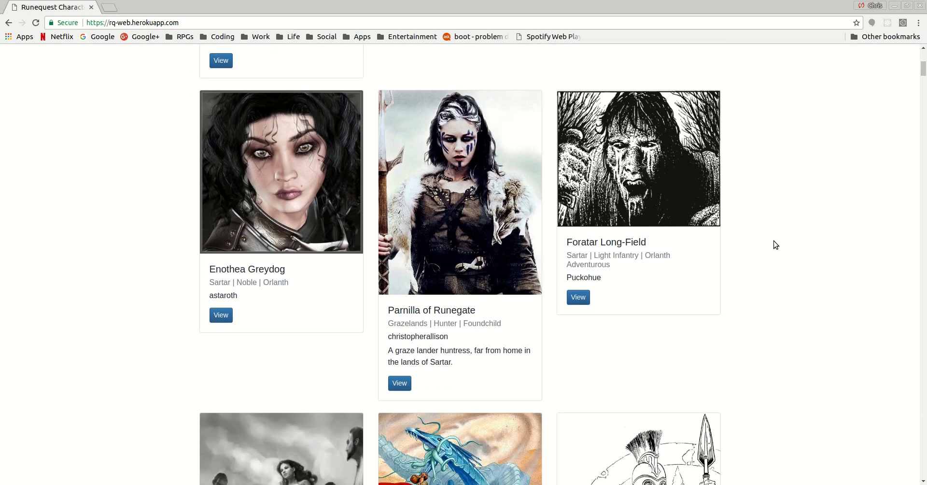
scroll(773, 244, "up", 12)
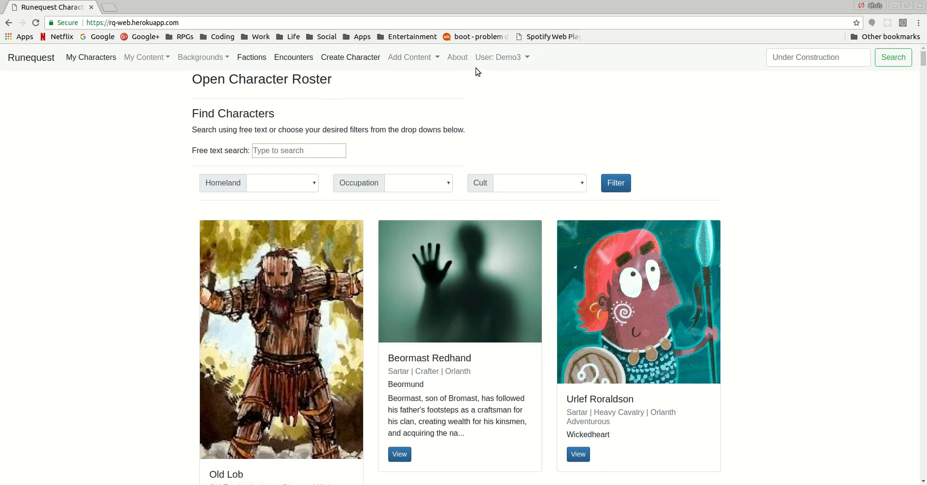
left_click(360, 59)
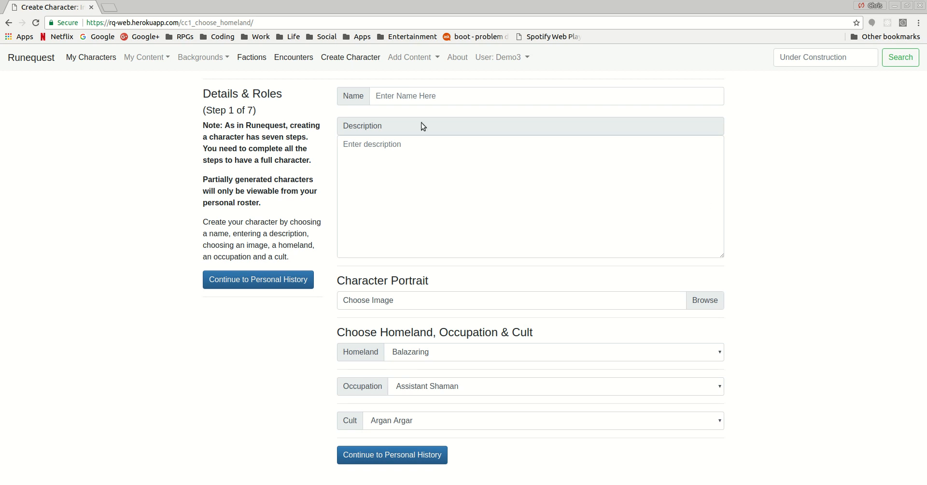
Name the character Hargast and enter the description "Burly and fun-loving adventurer."
left_click(429, 99)
type("Hargast")
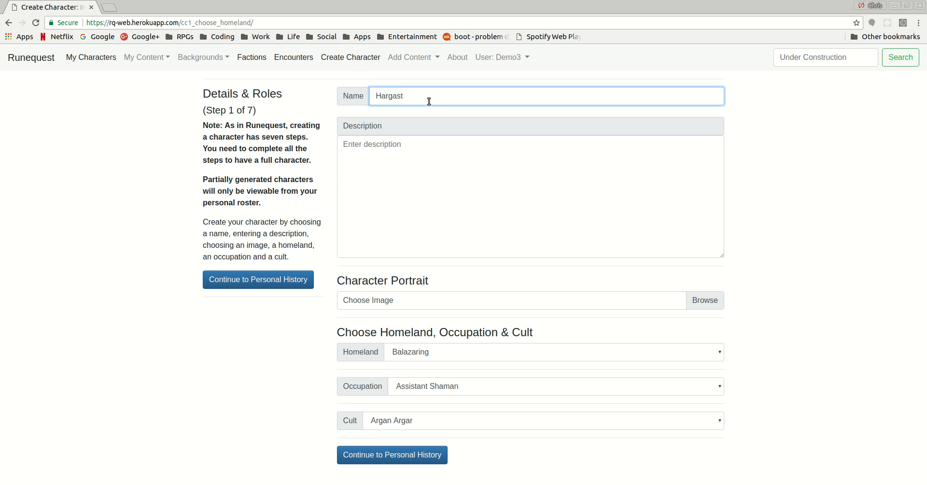
left_click(436, 143)
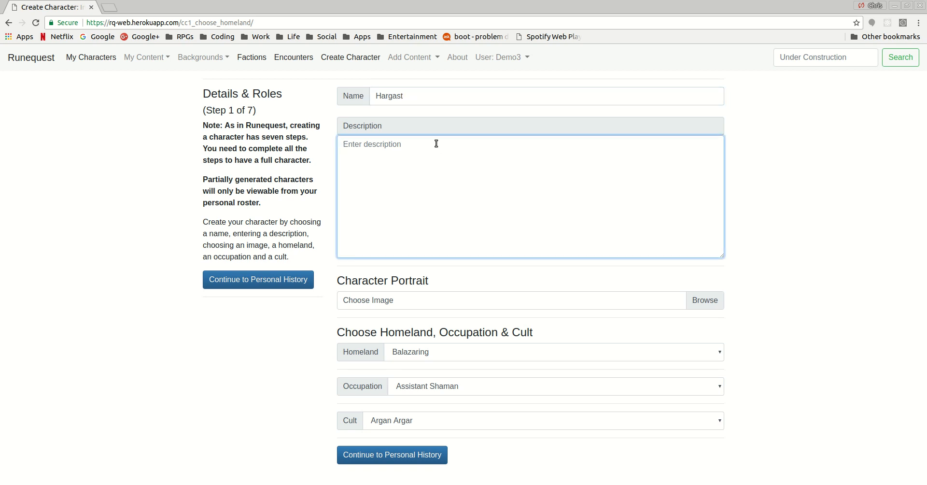
type("Burly and fun-loving adventurer")
Choose a portrait image for the character
left_click(574, 299)
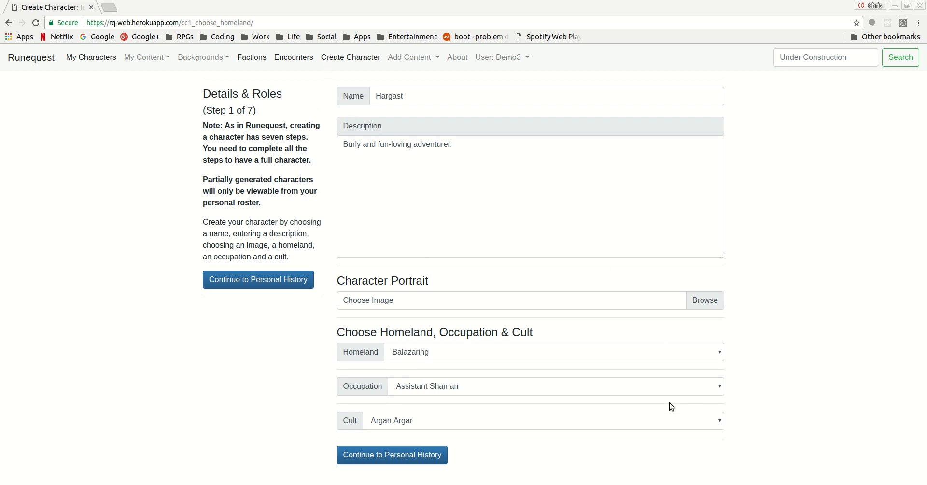
left_click(657, 383)
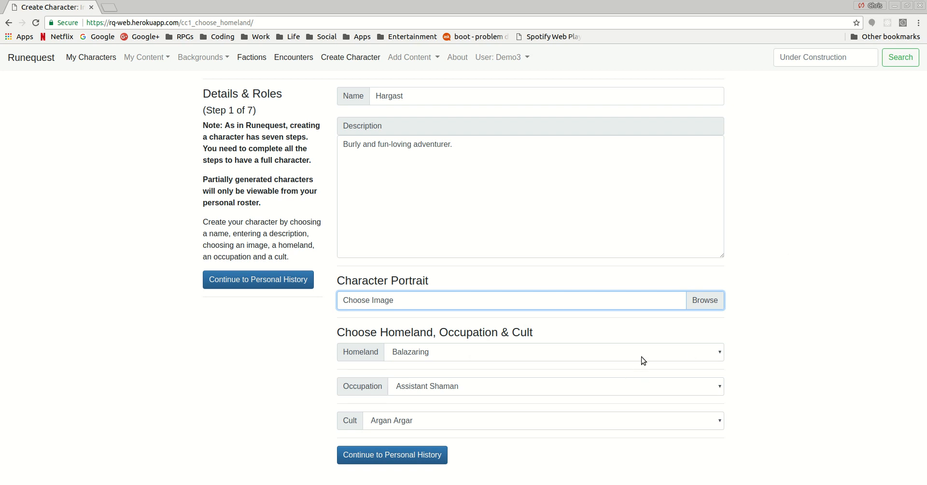
Set the homeland to Sartar and the occupation to Fisher, choose a cult, and continue to Personal History
key("Tab")
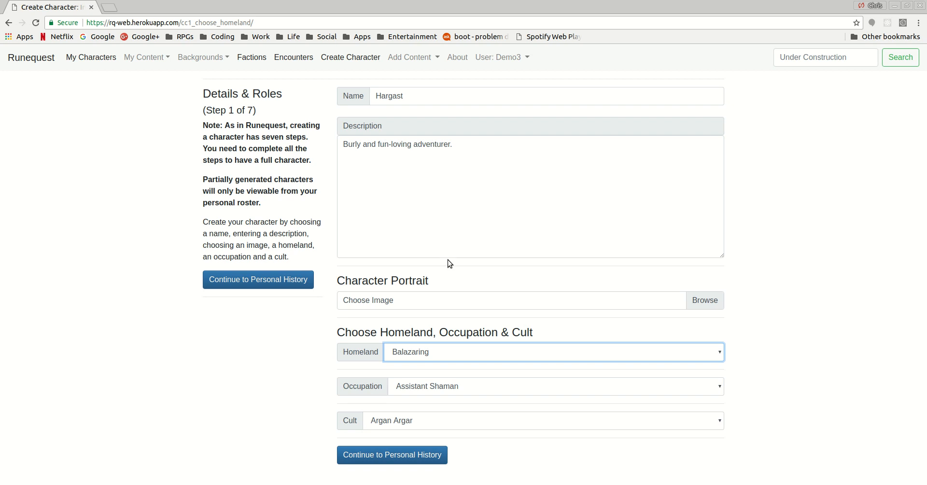
left_click(434, 335)
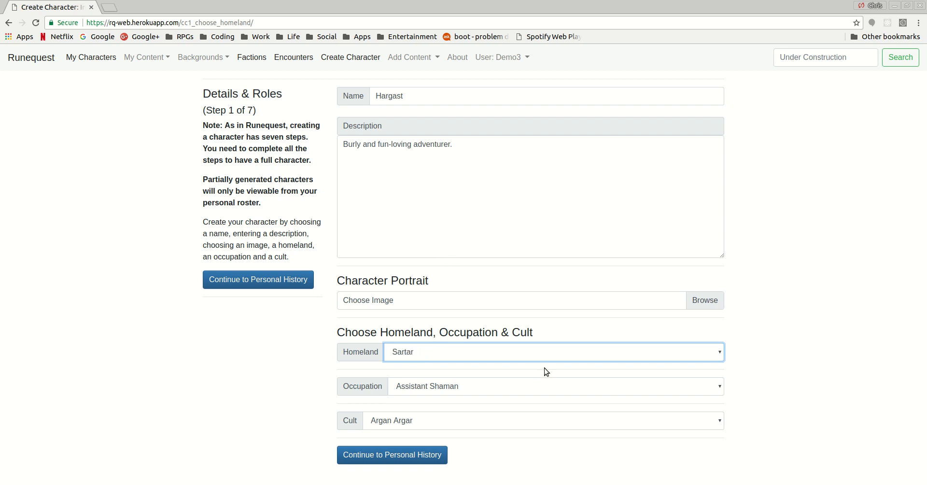
left_click(513, 387)
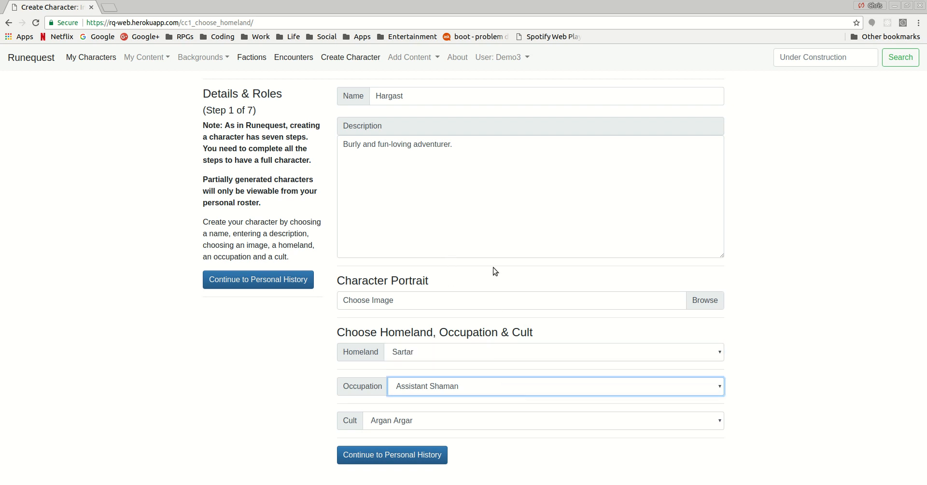
left_click(468, 251)
left_click(489, 422)
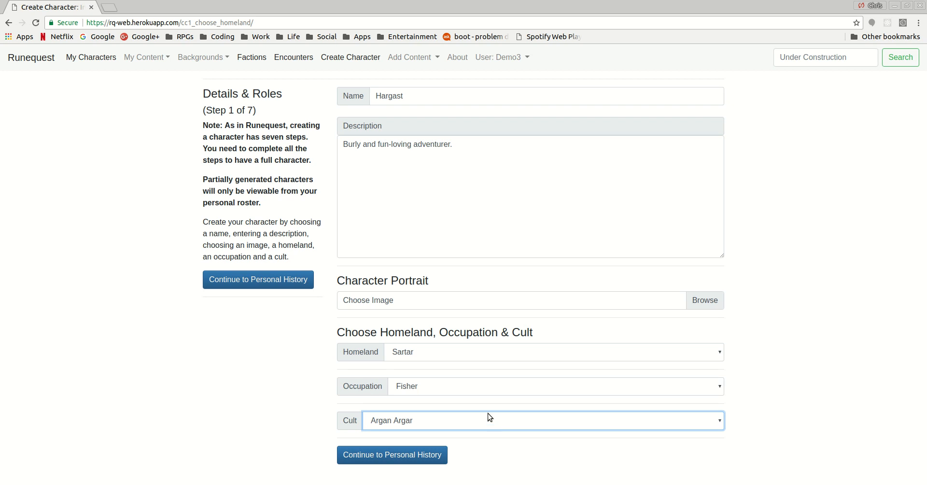
left_click(465, 347)
left_click(387, 457)
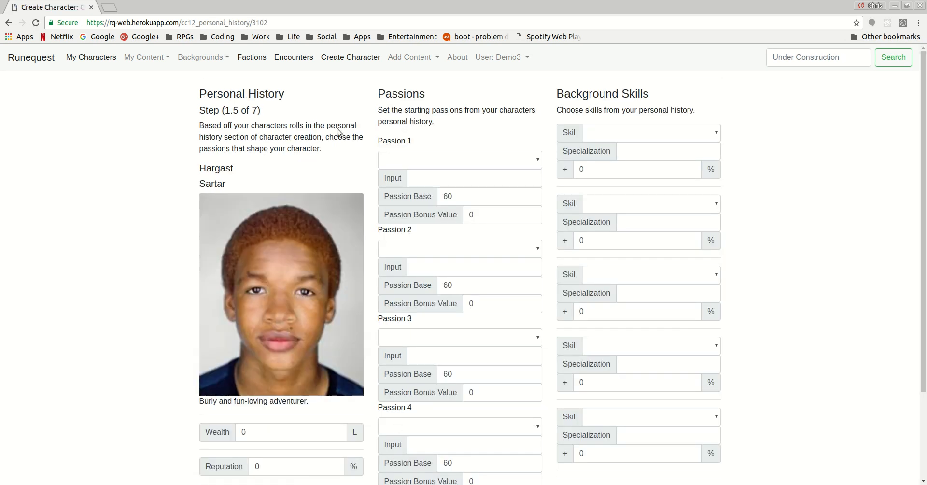
Review the Personal History page and set the character's wealth to 100 L and reputation to 7%
scroll(209, 189, "down", 3)
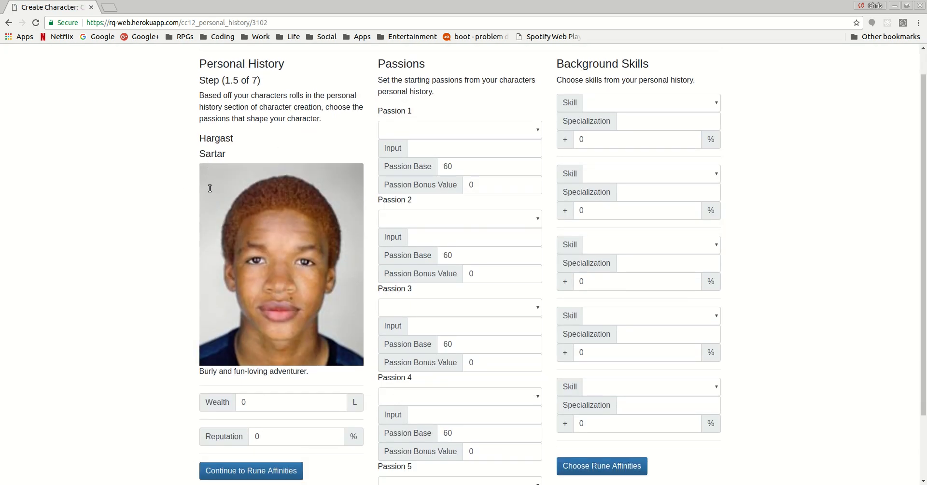
scroll(208, 195, "up", 3)
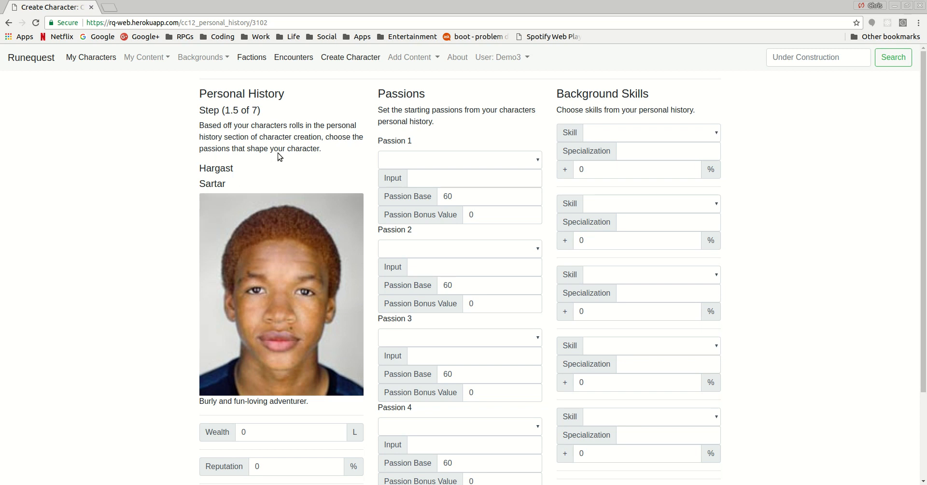
scroll(194, 154, "down", 2)
scroll(194, 154, "down", 2)
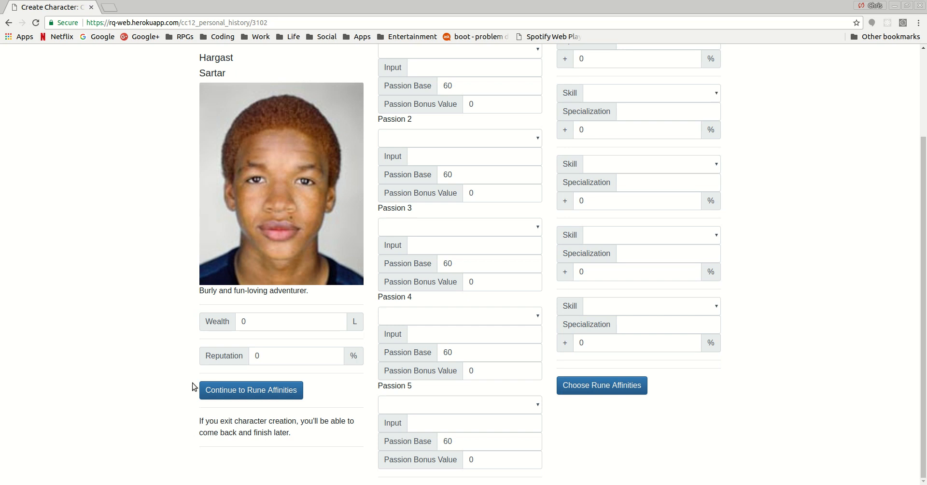
scroll(192, 386, "up", 4)
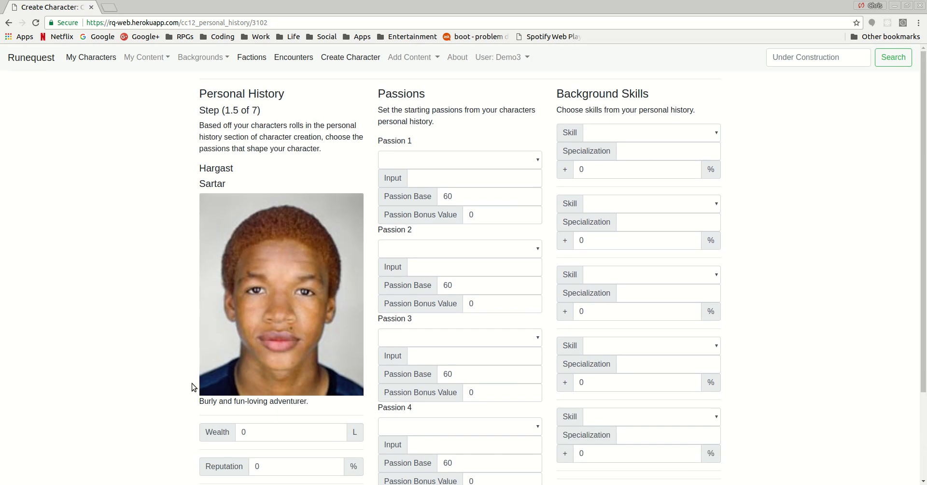
scroll(192, 383, "down", 4)
left_click(274, 320)
key("BackSpace")
type("100")
key("Tab")
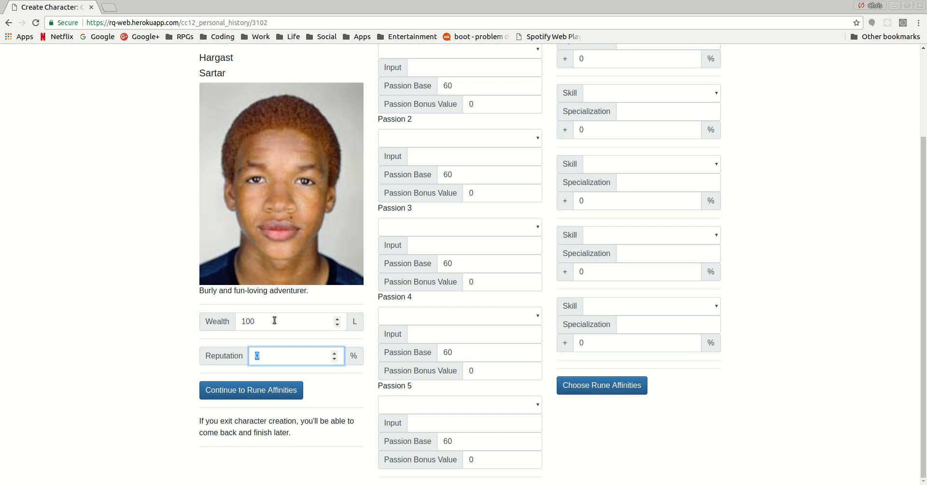
type("7")
Set Passion 1 to Honor and Passion 2 to Hate with the input Trolls
scroll(352, 311, "up", 3)
left_click(512, 157)
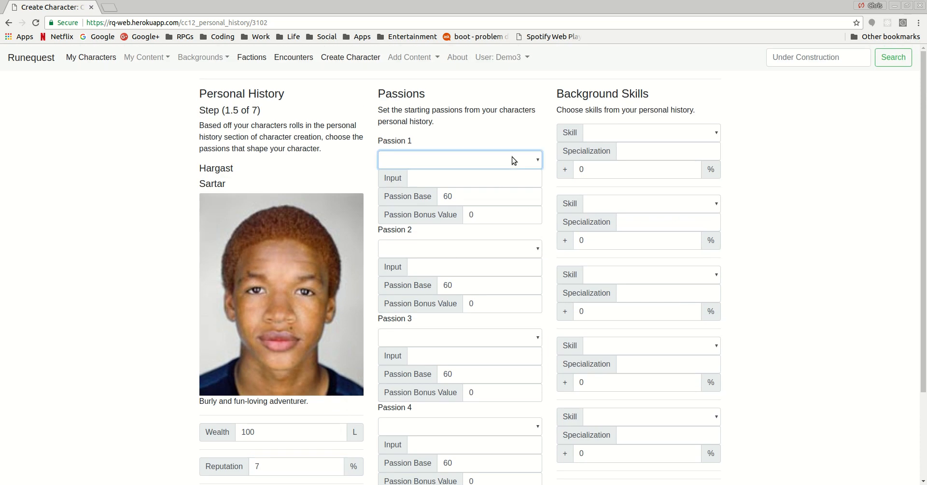
left_click(426, 213)
left_click(450, 251)
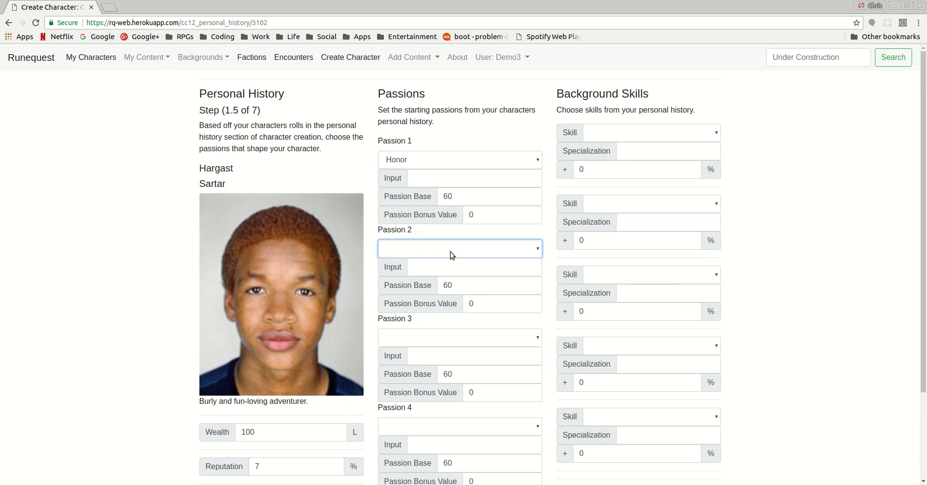
left_click(434, 289)
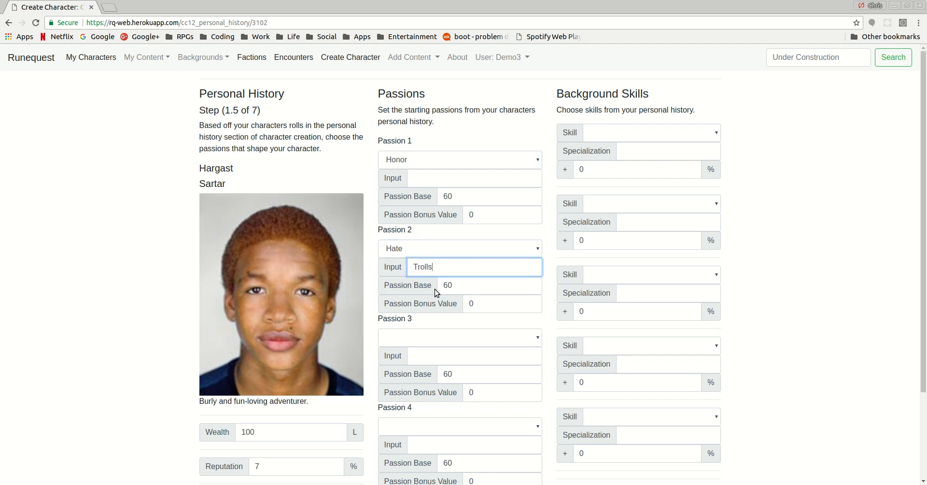
Set the first background skill to Battle with a 10% bonus
left_click(645, 131)
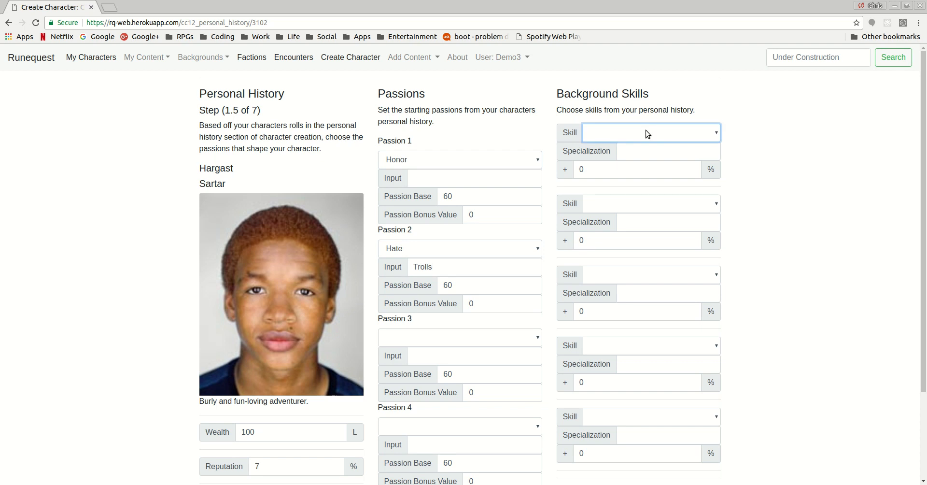
key("b")
key("Tab")
key("Tab")
type("10")
key("Tab")
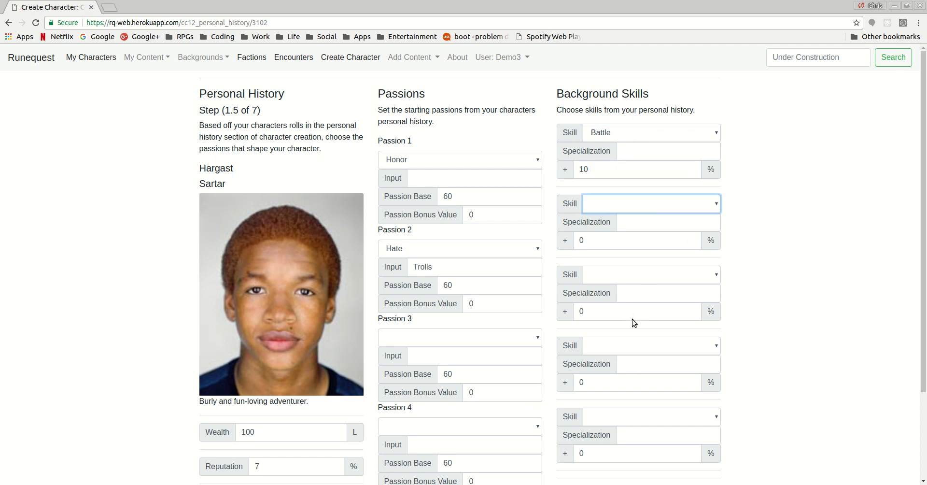
Set the second background skill to Animal Lore with a 10% bonus
key("a")
key("Tab")
key("Tab")
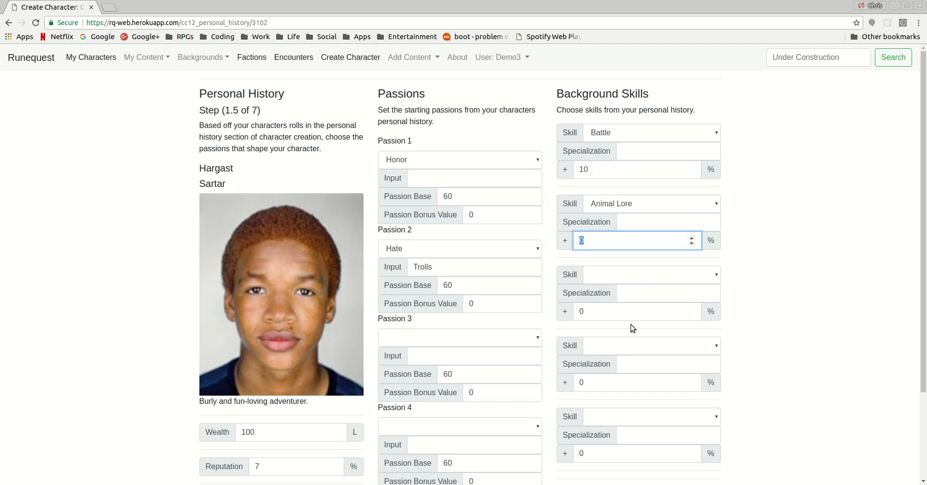
type("10")
key("Tab")
Set the third background skill to Spirit Combat with a 15% bonus and continue to the rune affinities
key("s")
key("p")
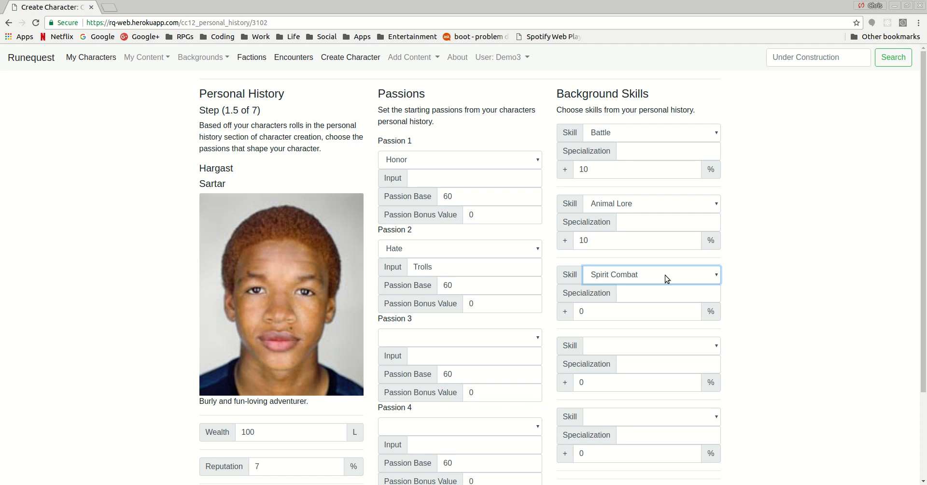
left_click(613, 312)
key("BackSpace")
type("15")
scroll(736, 208, "down", 3)
scroll(734, 202, "down", 2)
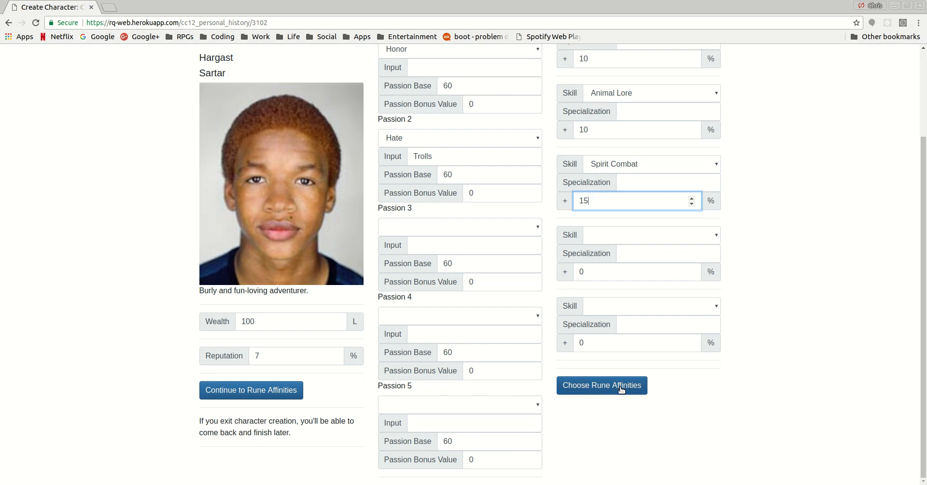
left_click(620, 386)
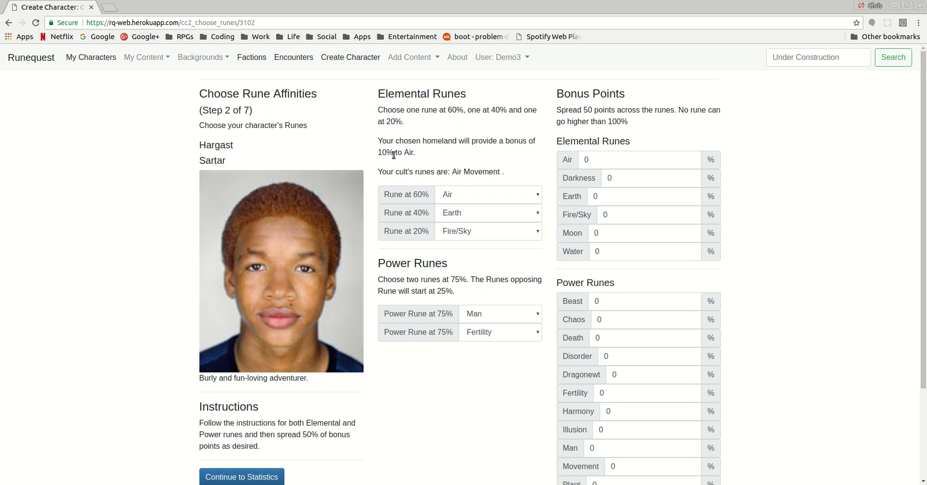
Assign the elemental runes with Air at 60%, Darkness at 40% and Earth at 20%
left_click(502, 199)
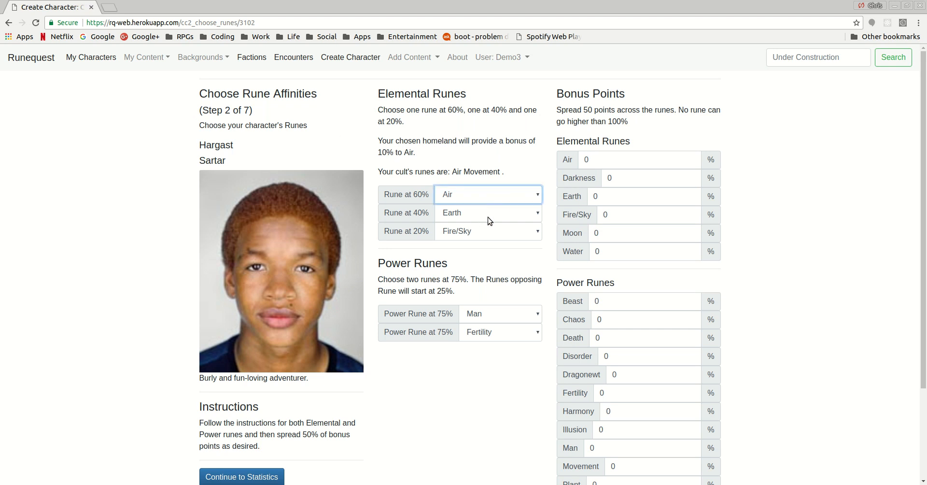
left_click(488, 212)
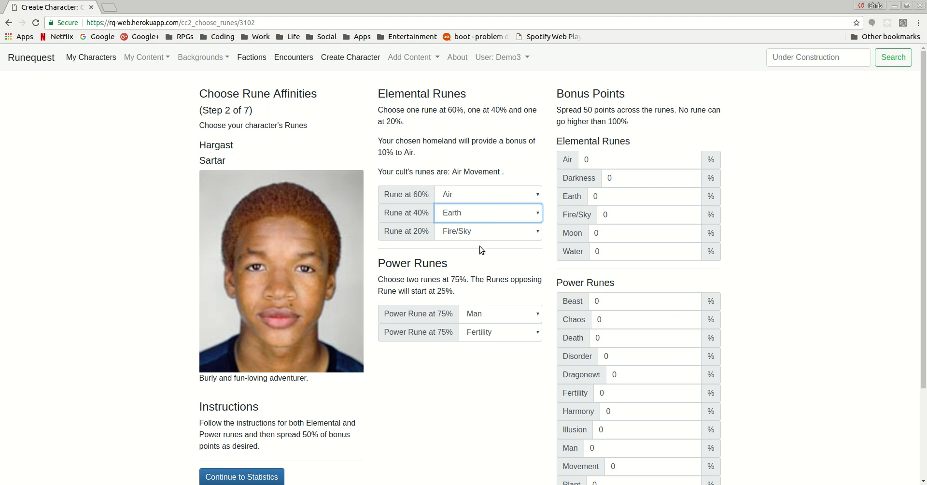
key("Up")
left_click(486, 232)
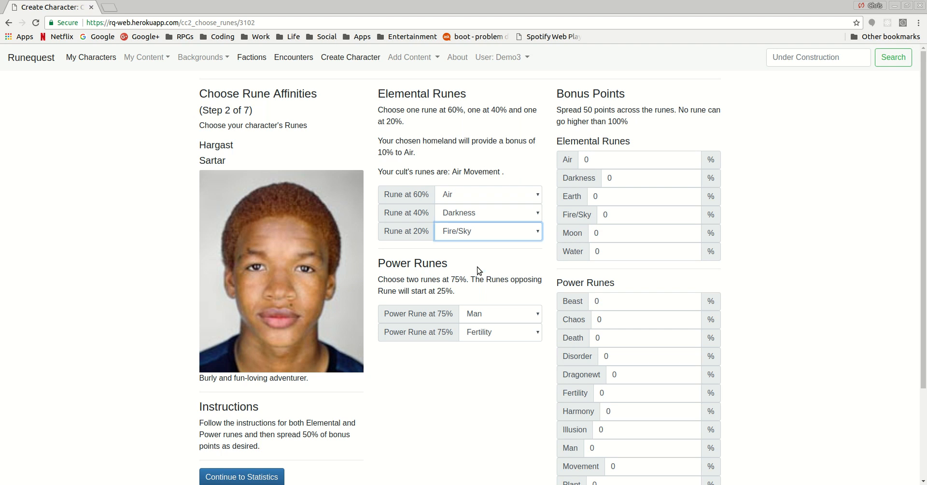
key("Up")
Choose Movement and Disorder as the two power runes at 75%
left_click(500, 314)
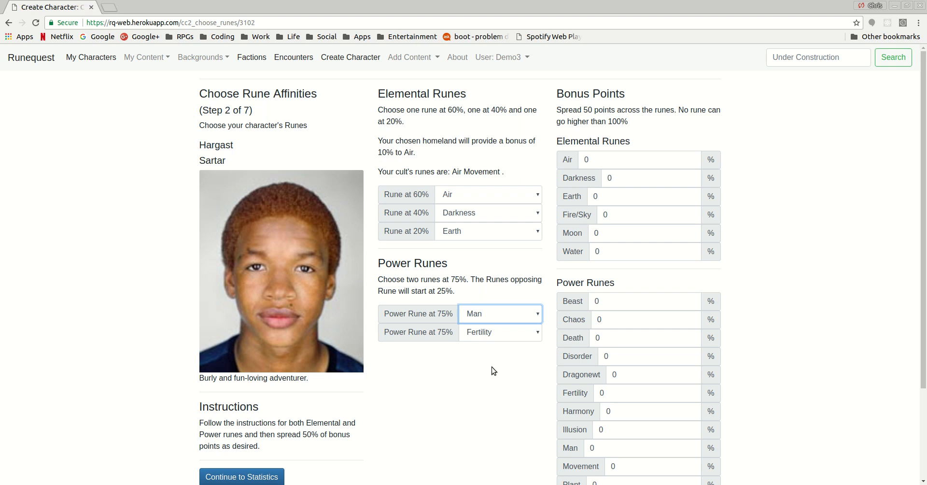
key("Down")
key("Tab")
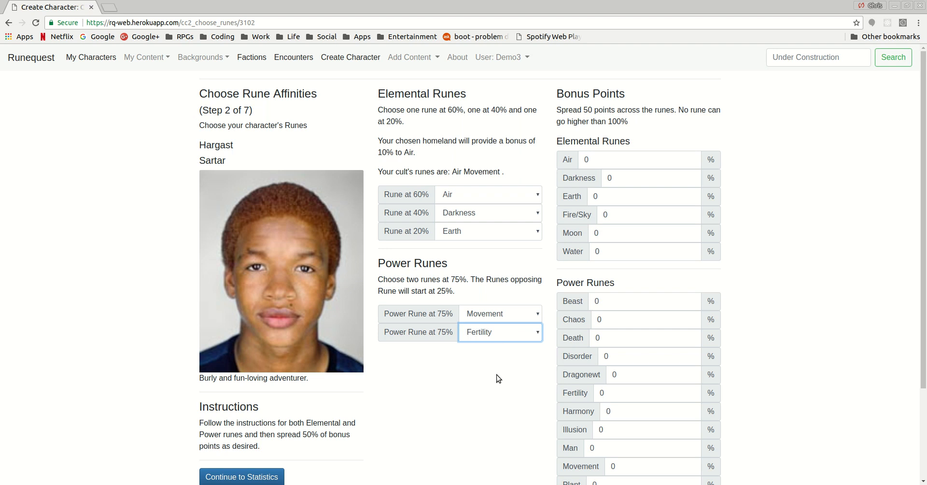
key("Up")
key("Up")
Give the elemental runes bonus points of 20% for Air and 10% for Darkness
left_click(623, 160)
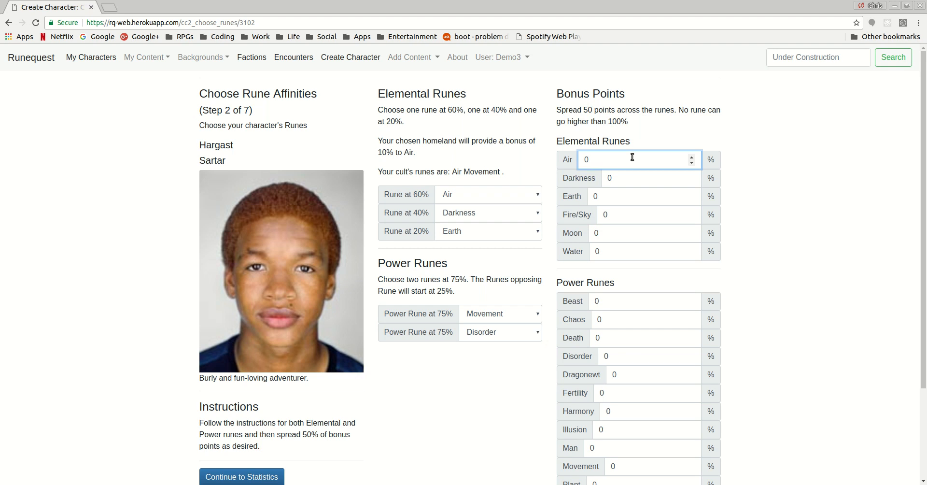
key("BackSpace")
type("1")
key("BackSpace")
type("20")
key("Tab")
key("Tab")
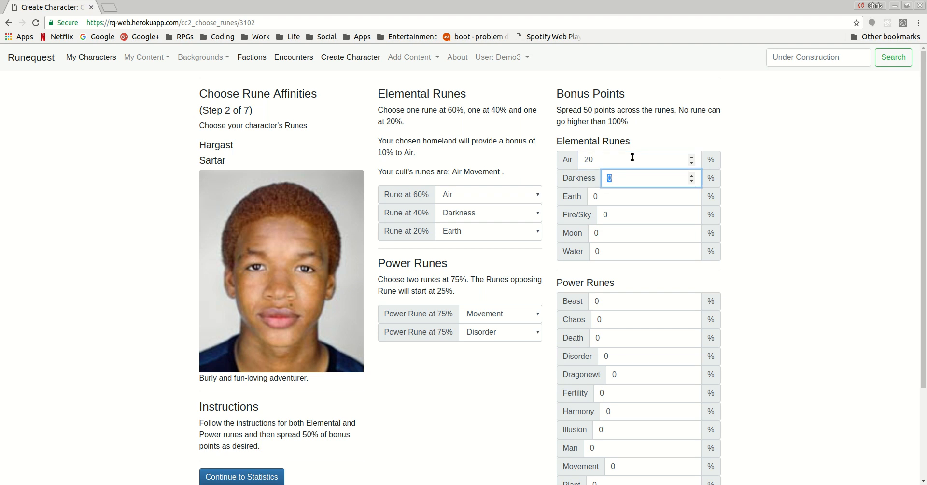
key("shift+Tab")
type("10")
key("Tab")
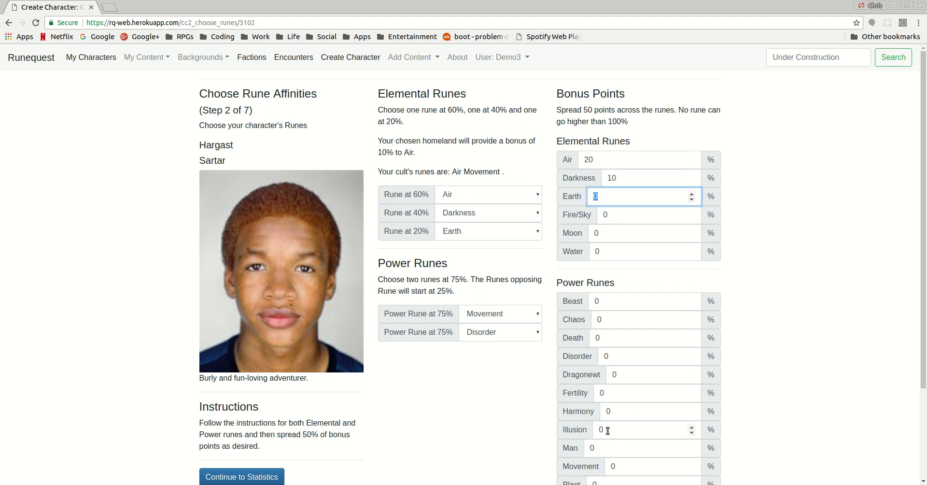
Give the Movement power rune 20% bonus points and continue to the statistics
left_click(630, 465)
key("BackSpace")
type("20")
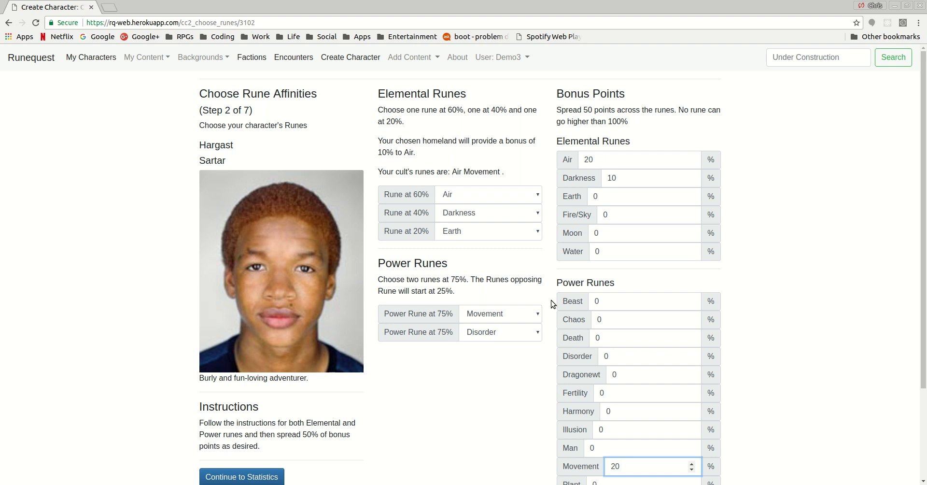
scroll(552, 300, "down", 3)
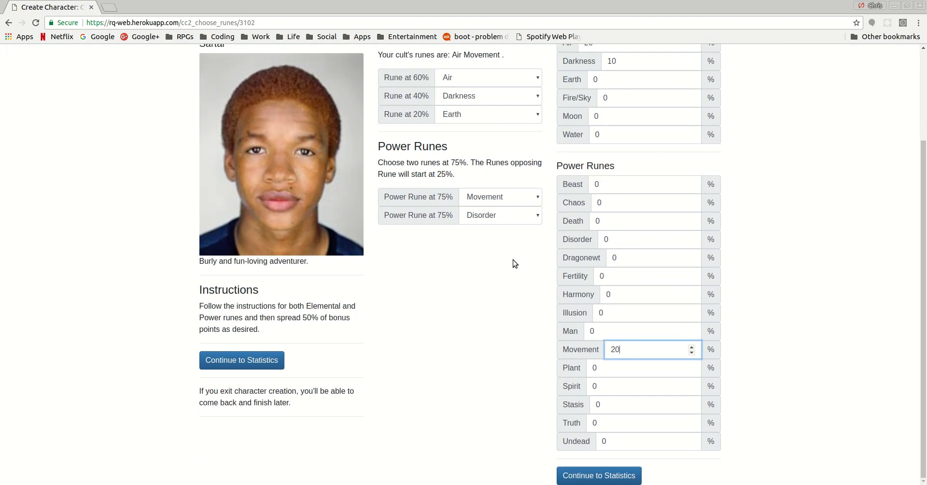
left_click(610, 476)
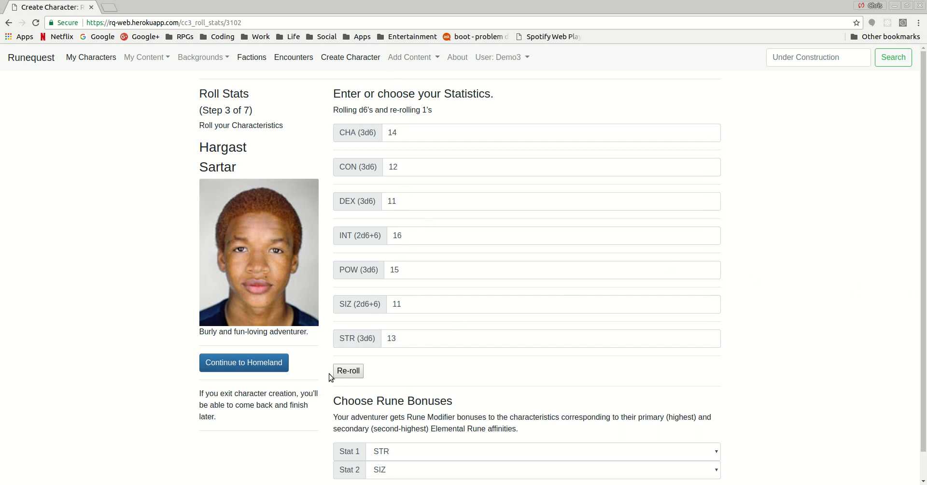
Re-roll the character's statistics several times to get a new set of values
left_click(348, 371)
left_click(348, 371)
left_click(348, 371)
left_click(349, 371)
left_click(348, 371)
left_click(348, 371)
Keep STR and SIZ as the two rune bonus stats and continue to the homeland step
scroll(730, 251, "down", 1)
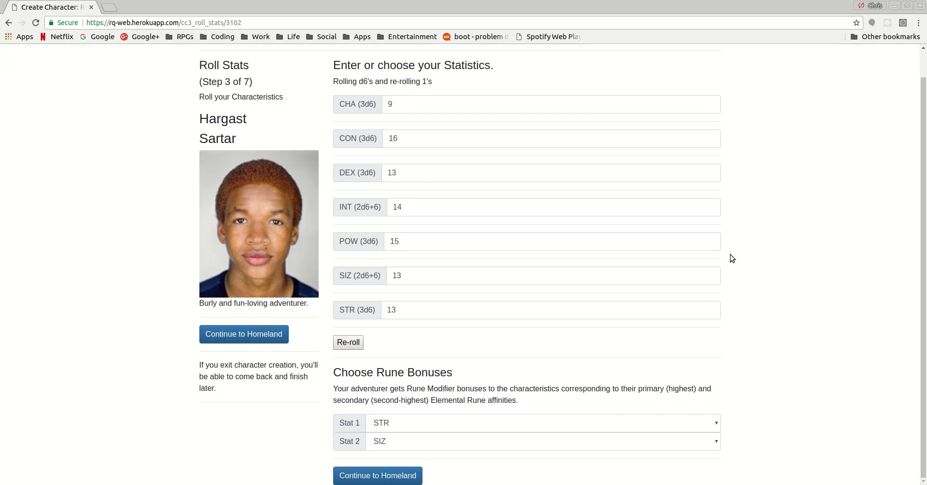
left_click(494, 423)
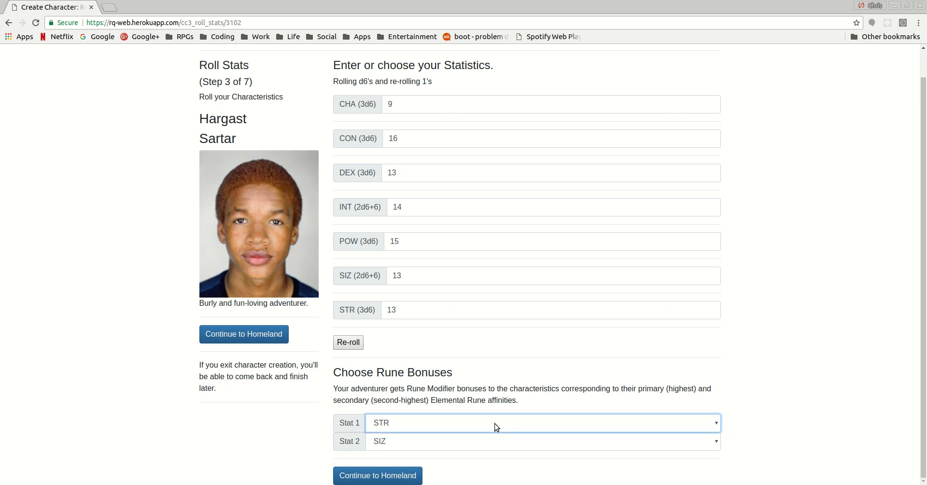
left_click(395, 476)
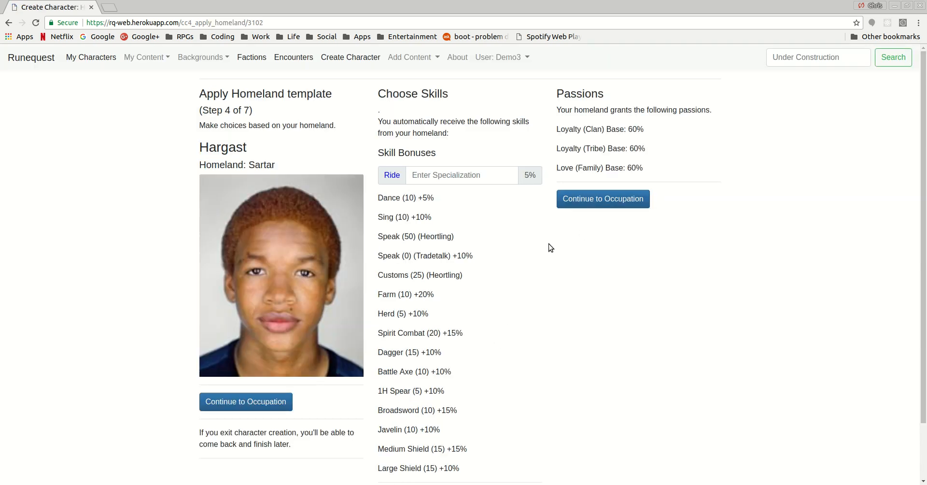
Enter Horse as the specialization of the homeland's Ride skill
left_click(445, 183)
type("H")
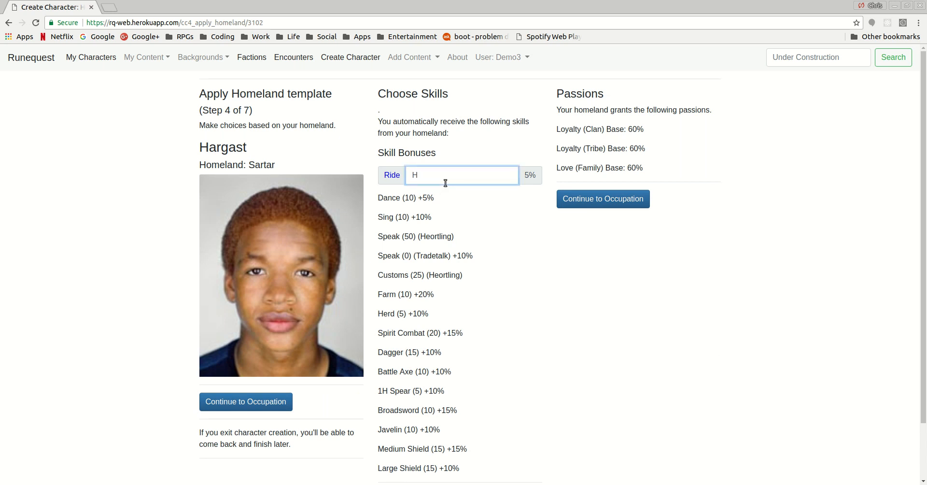
type("orse")
left_click(546, 247)
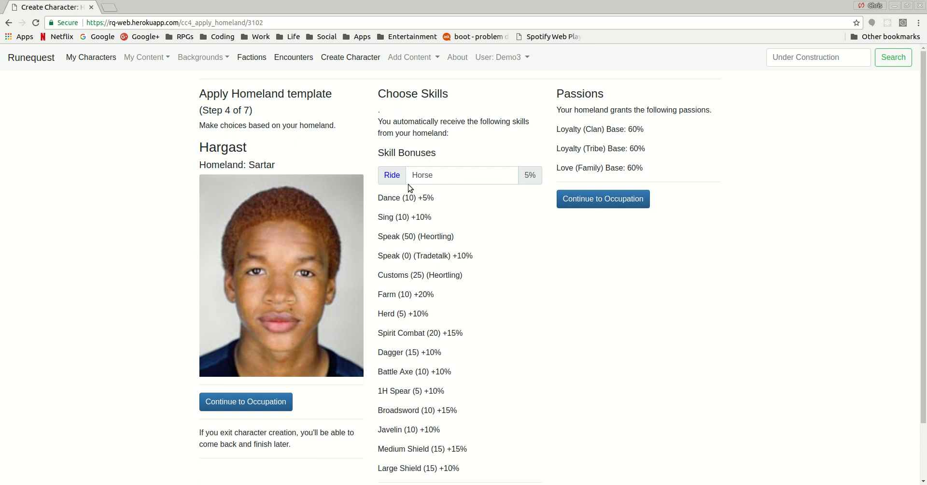
Select Composite Bow +10% as the additional homeland skill and continue to the occupation step
scroll(460, 214, "down", 3)
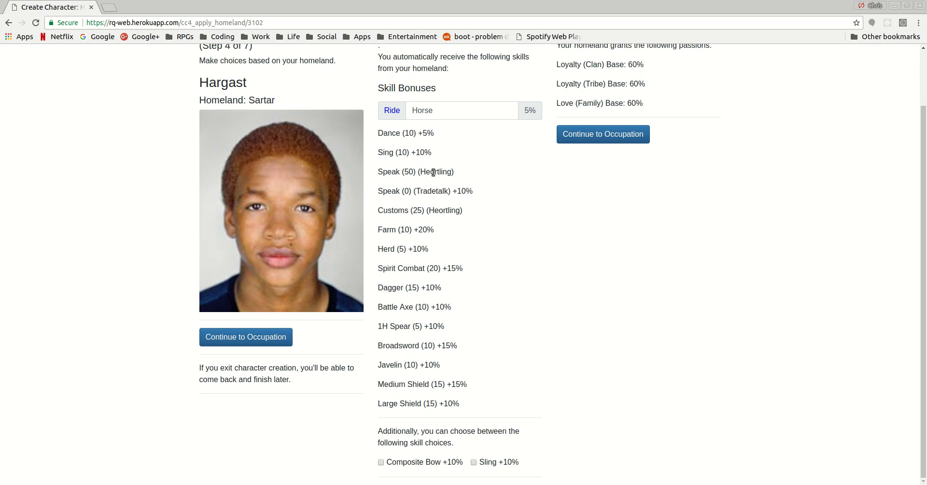
left_click(382, 462)
scroll(706, 363, "up", 3)
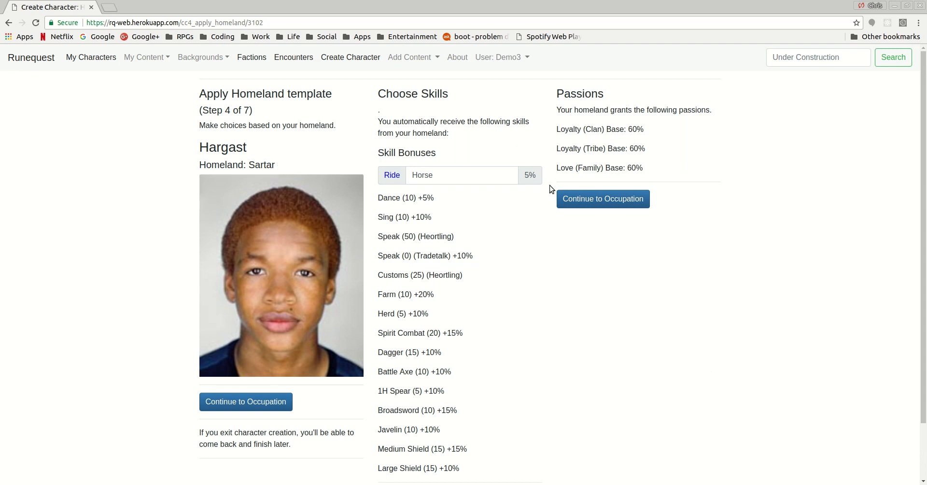
left_click(613, 202)
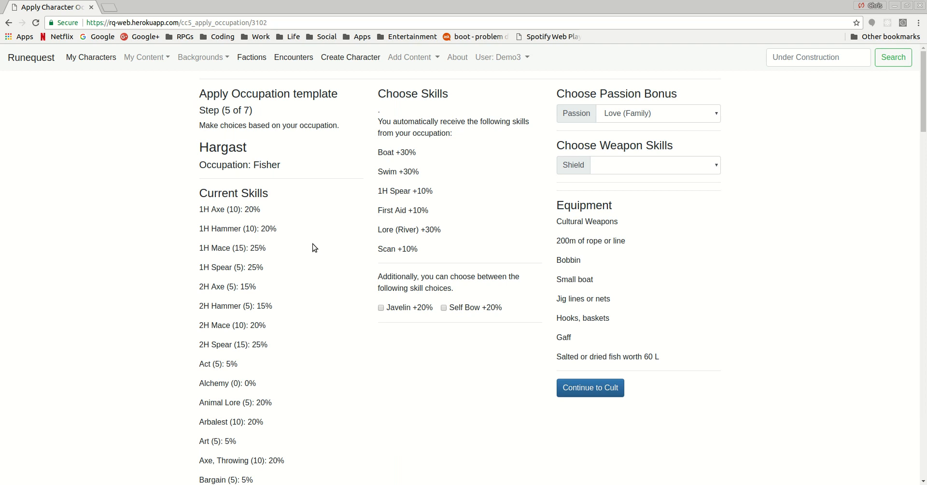
Look through the character's list of current skills on the occupation page
scroll(334, 150, "down", 10)
scroll(335, 169, "up", 10)
scroll(265, 253, "down", 15)
scroll(265, 250, "down", 13)
scroll(268, 253, "up", 11)
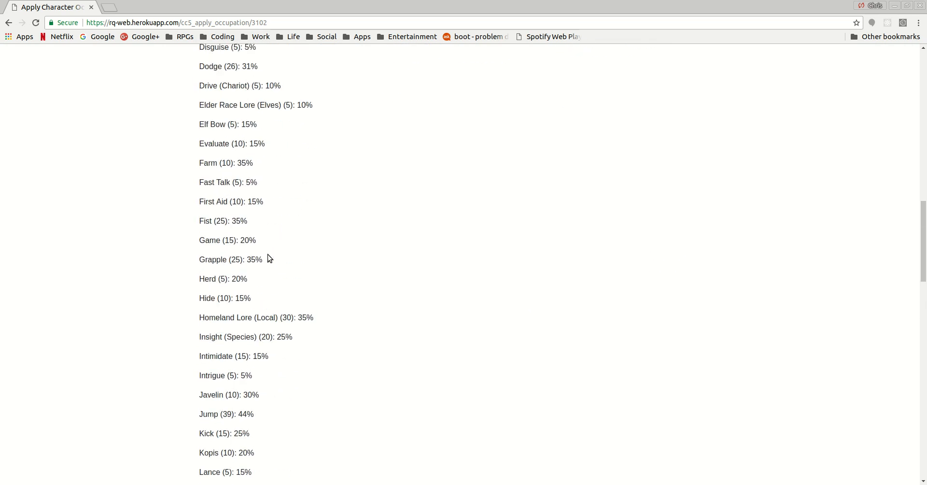
scroll(269, 259, "down", 1)
scroll(270, 258, "up", 17)
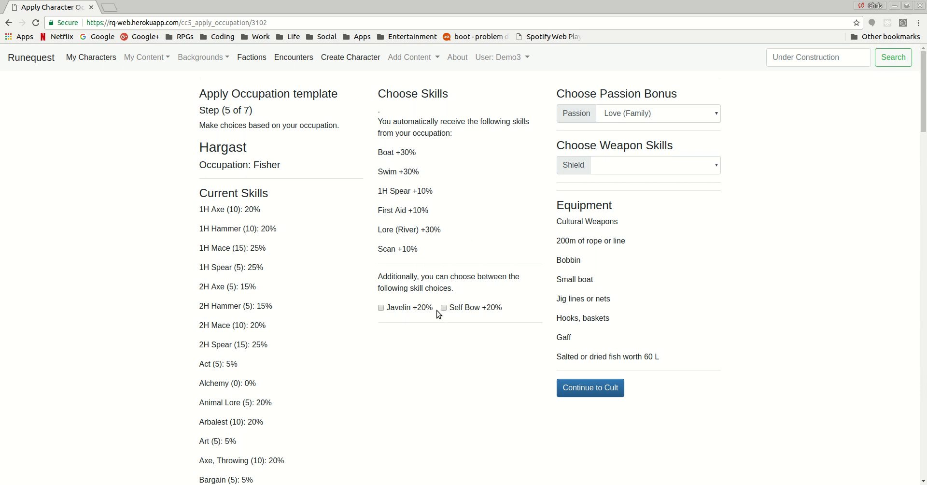
Select Javelin +20%, keep the Love (Family) passion bonus, choose Medium Shield +10% and continue to the cult step
left_click(381, 307)
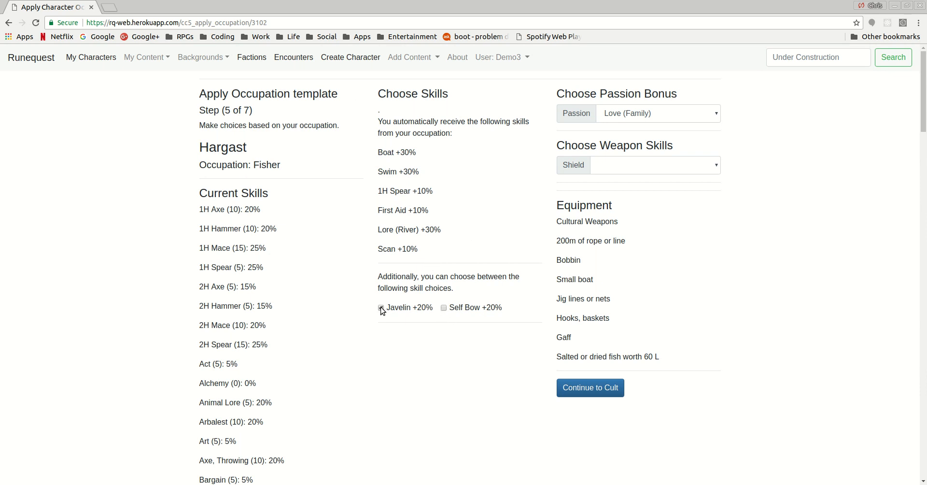
left_click(655, 112)
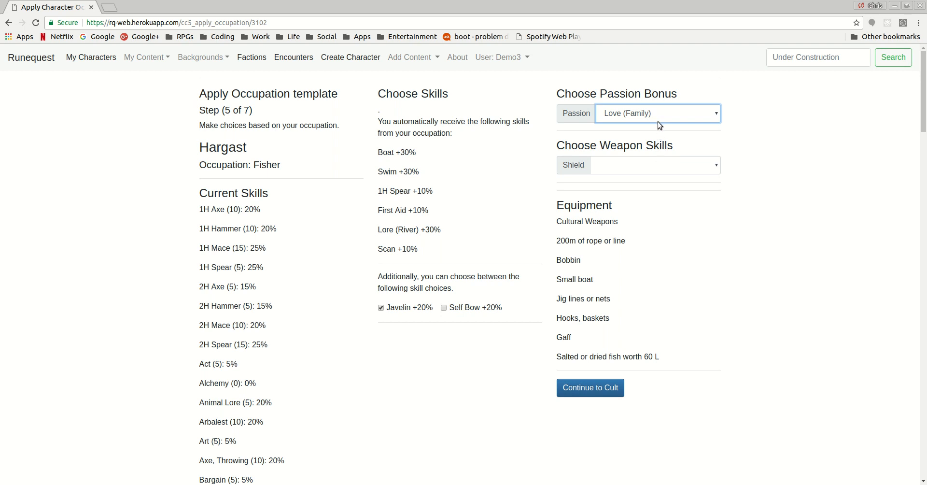
left_click(662, 164)
key("Down")
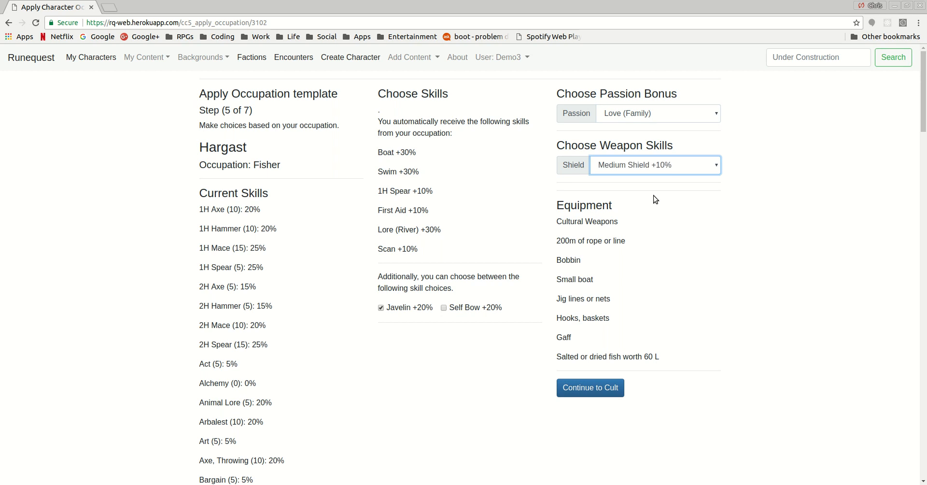
left_click(581, 386)
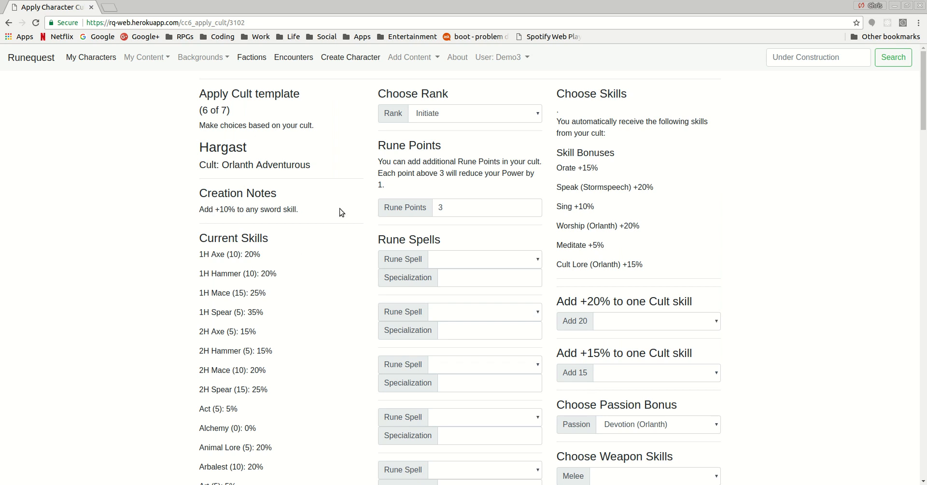
Review the cult's creation note, the rank choice and the rule for additional Rune Points
left_click_drag(340, 209, 159, 208)
left_click(244, 207)
left_click(485, 114)
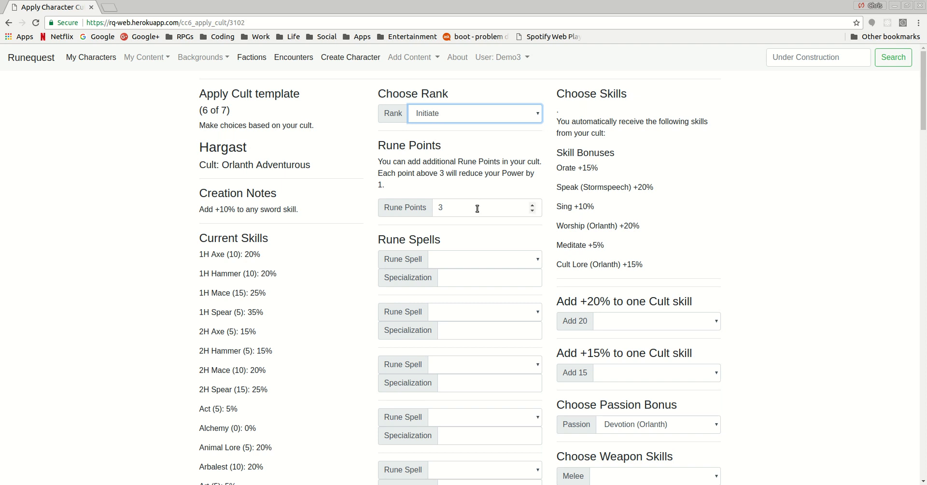
left_click_drag(356, 172, 418, 173)
left_click(424, 173)
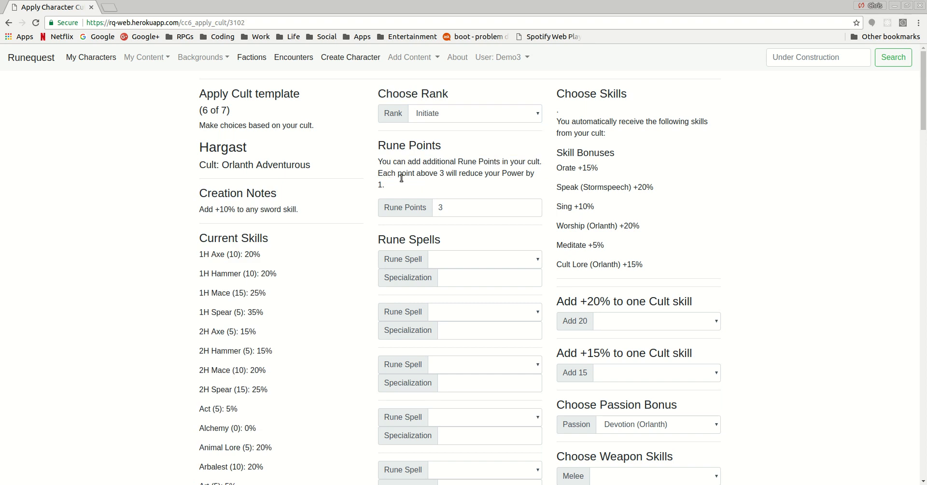
Choose Flight, Lightning and Shield as the first three rune spells, leaving their specializations empty
scroll(535, 190, "down", 2)
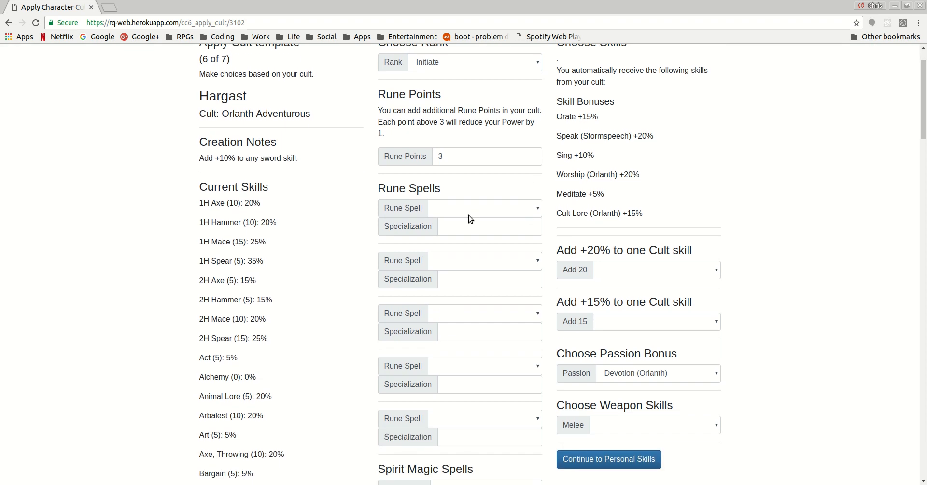
left_click(468, 209)
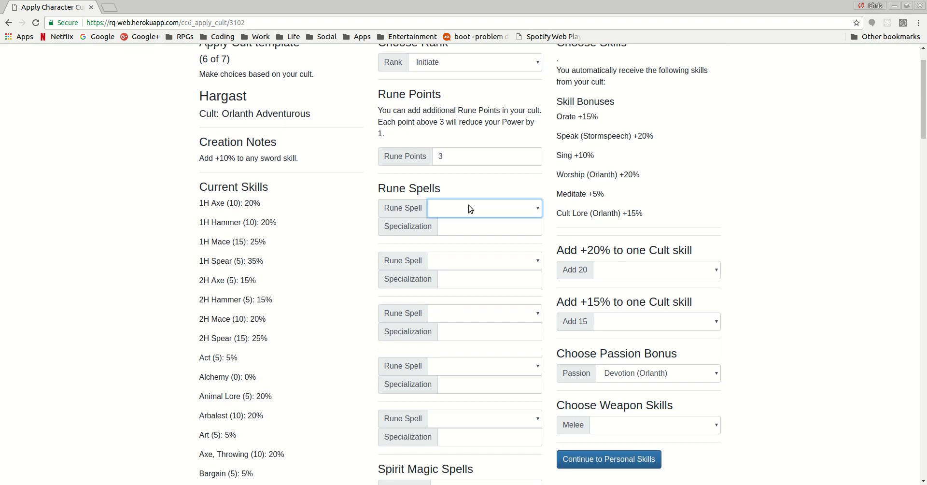
left_click(473, 296)
left_click(462, 260)
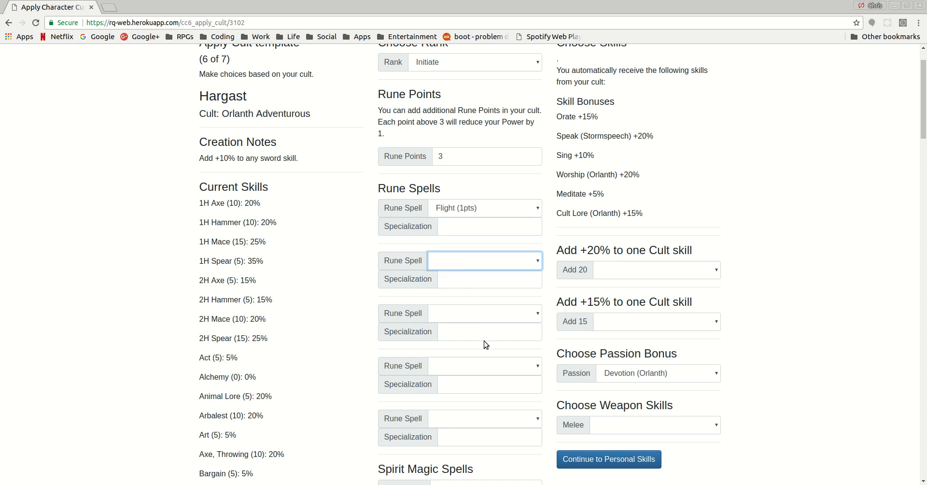
left_click(473, 369)
left_click(466, 314)
left_click(459, 447)
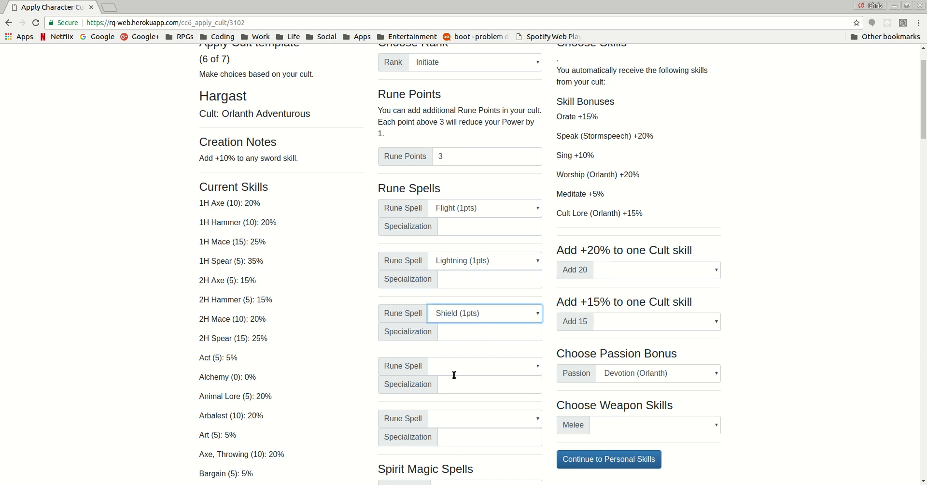
left_click(446, 335)
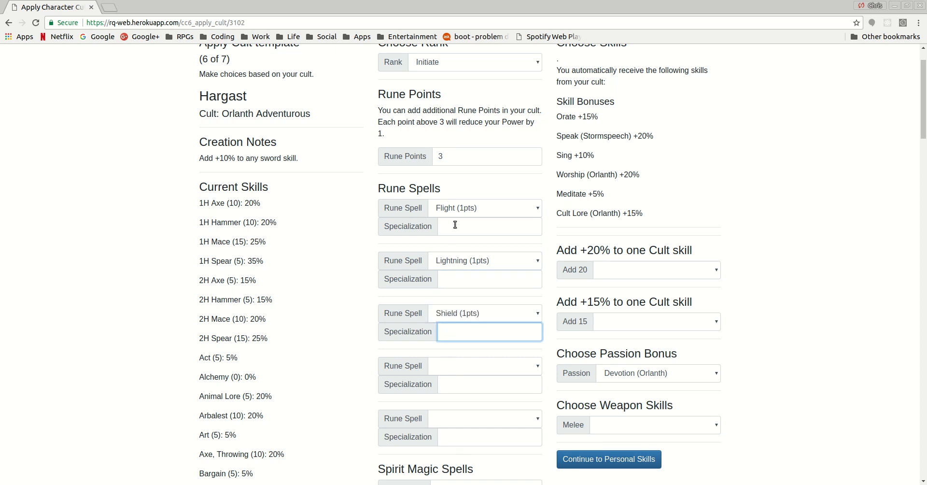
Set the first spirit magic spell to Bladesharp at level 3 without a specialization
scroll(750, 276, "down", 3)
scroll(549, 172, "down", 2)
left_click(473, 209)
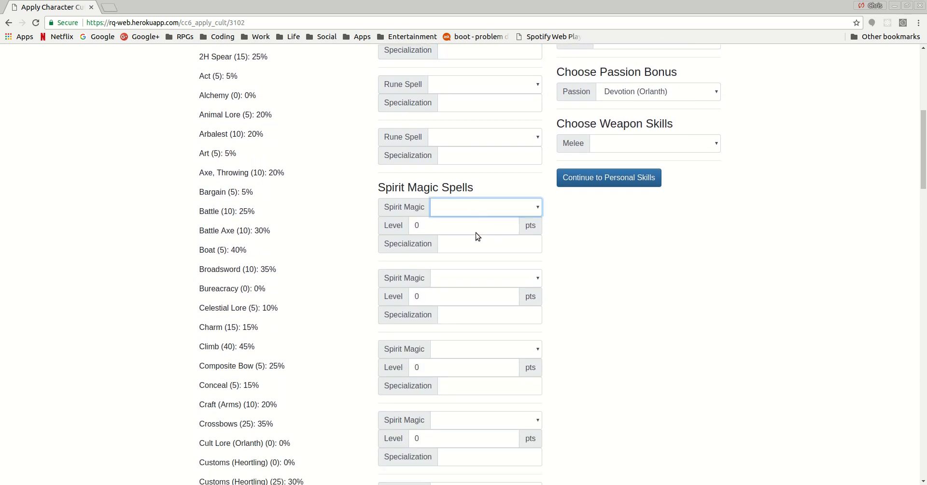
left_click(476, 233)
left_click(462, 223)
key("BackSpace")
type("3")
key("Tab")
key("Tab")
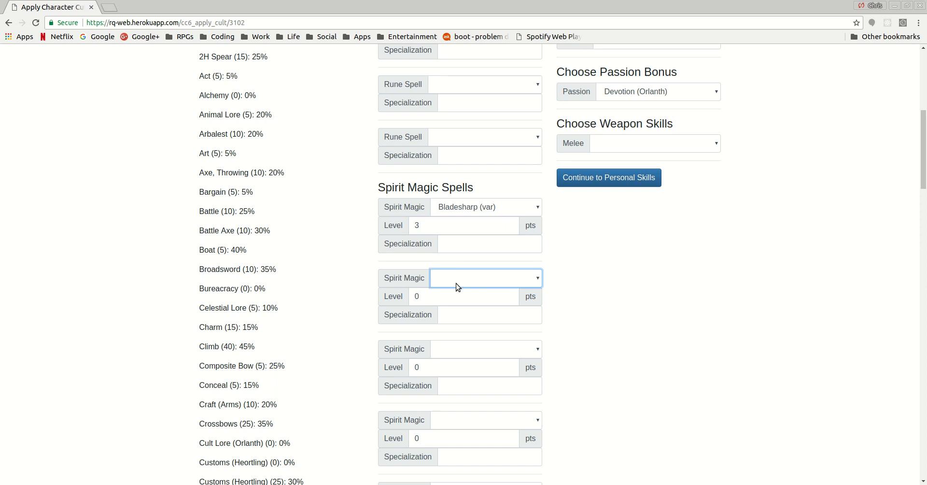
Set the second spirit magic spell to Mobility at level 1
key("m")
key("Tab")
type("1")
key("Tab")
key("Tab")
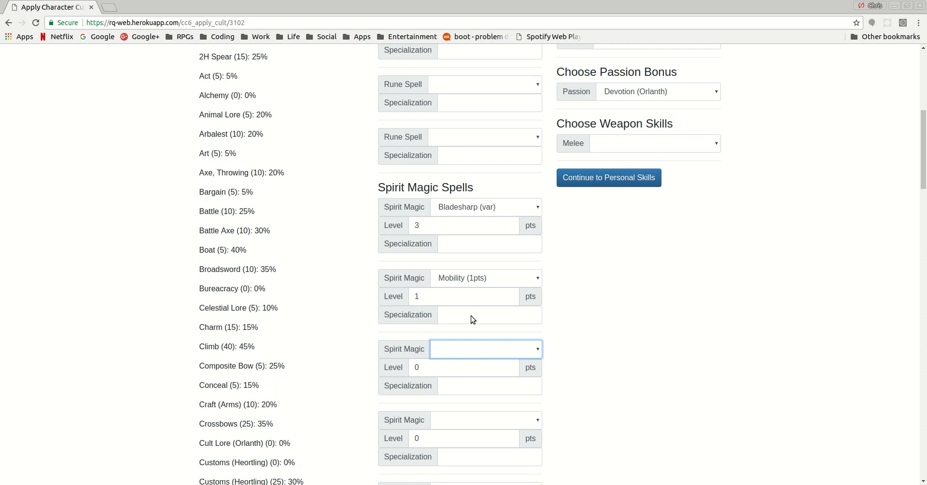
Set the third spirit magic spell to Detect Enemies at level 1
key("d")
key("Tab")
type("1")
key("Tab")
scroll(494, 410, "down", 6)
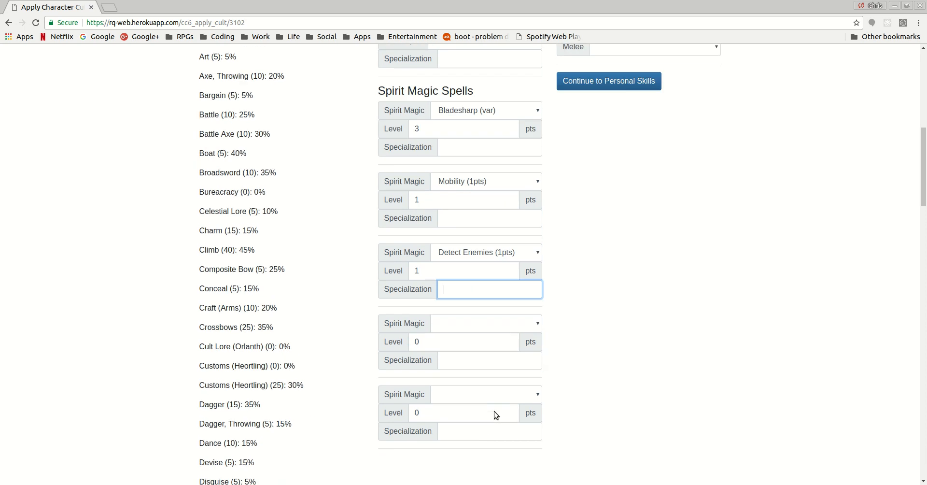
Assign the +20% cult skill bonus to Orate and the +15% bonus to Speak (Stormspeech)
scroll(338, 349, "up", 9)
scroll(338, 349, "up", 4)
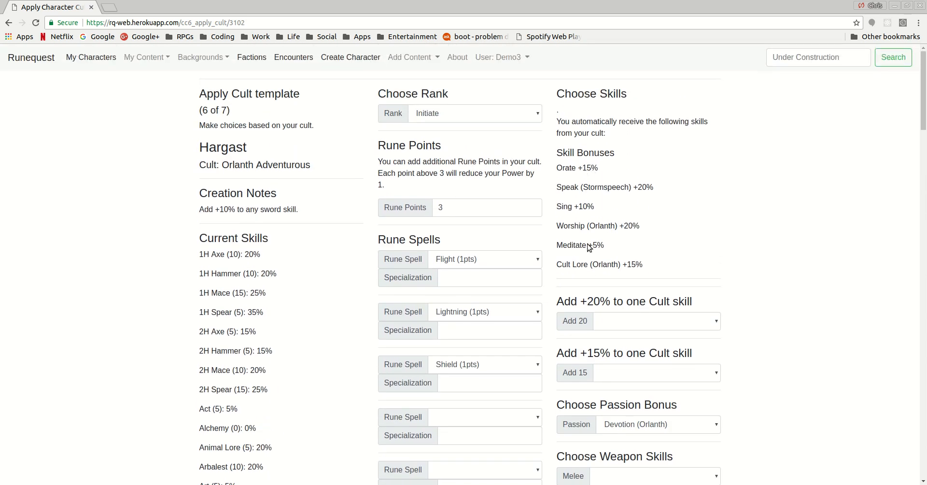
scroll(731, 234, "down", 2)
left_click(650, 240)
left_click(650, 281)
left_click(648, 293)
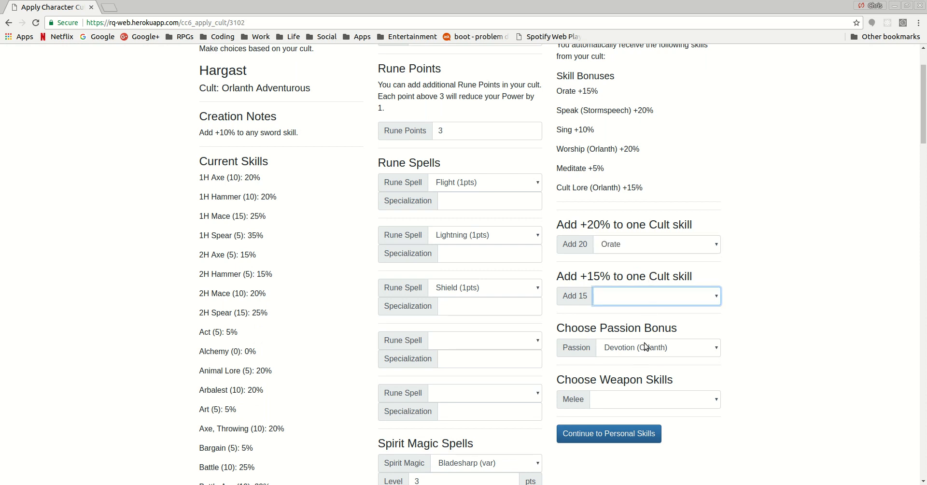
left_click(665, 334)
Keep the Devotion (Orlanth) passion bonus, choose Broadsword +10% as the melee skill and continue to the personal skills
scroll(795, 303, "down", 3)
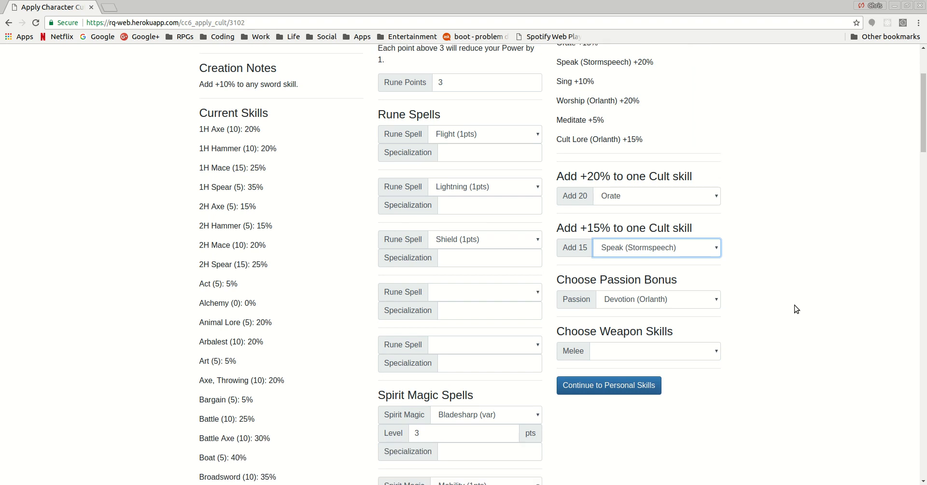
left_click(655, 273)
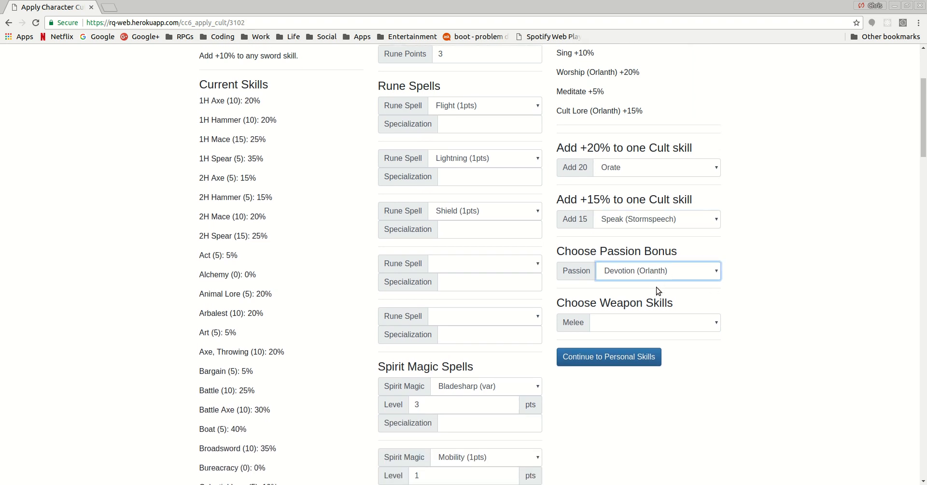
left_click(681, 327)
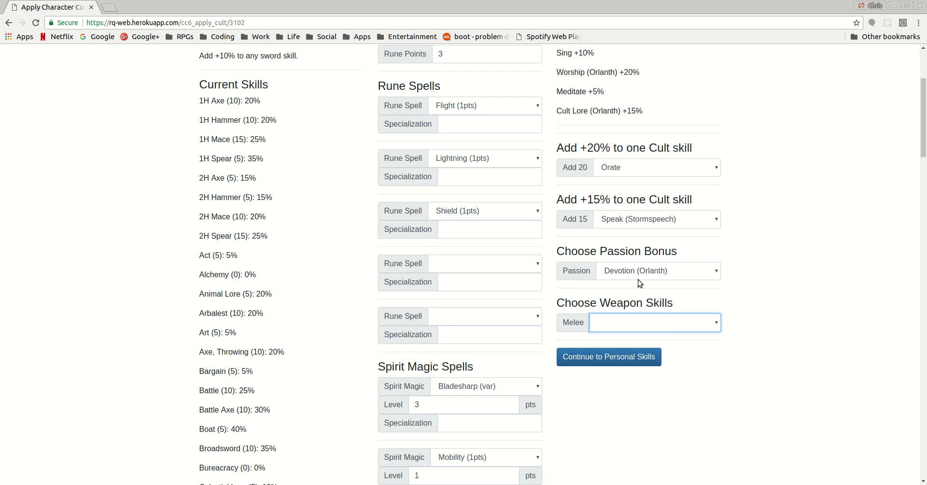
left_click(631, 217)
left_click(751, 195)
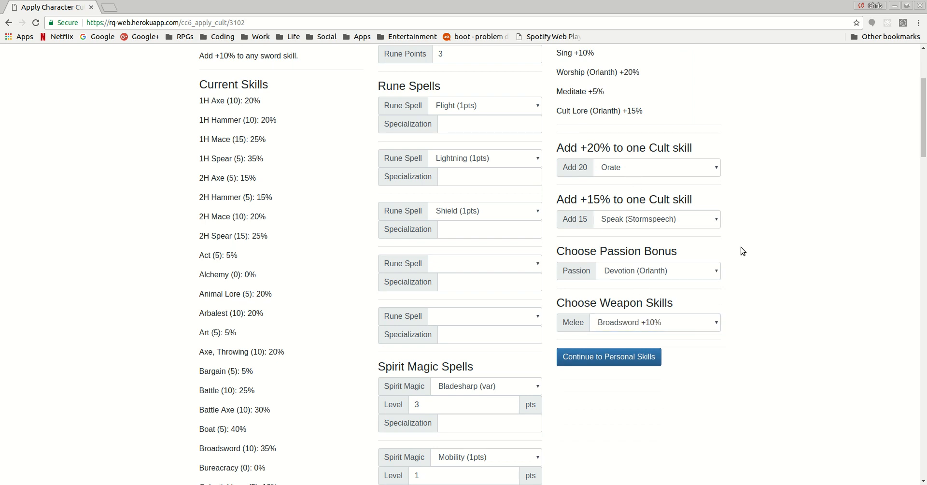
left_click(604, 357)
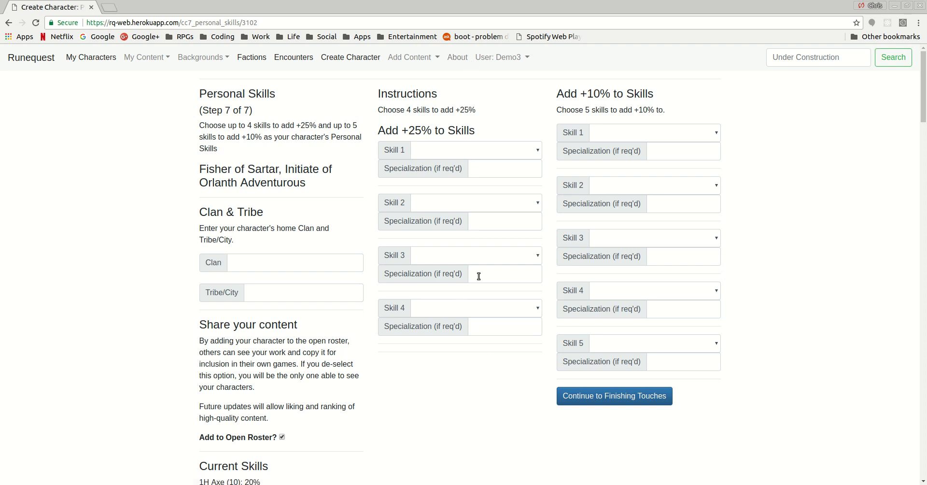
Enter Blackspear as the character's home clan and Colymar as the tribe
scroll(460, 285, "down", 1)
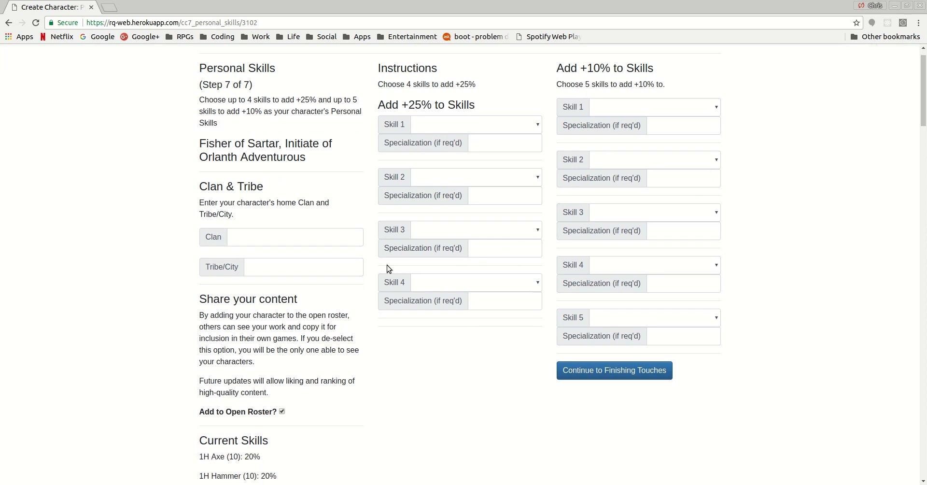
left_click(251, 235)
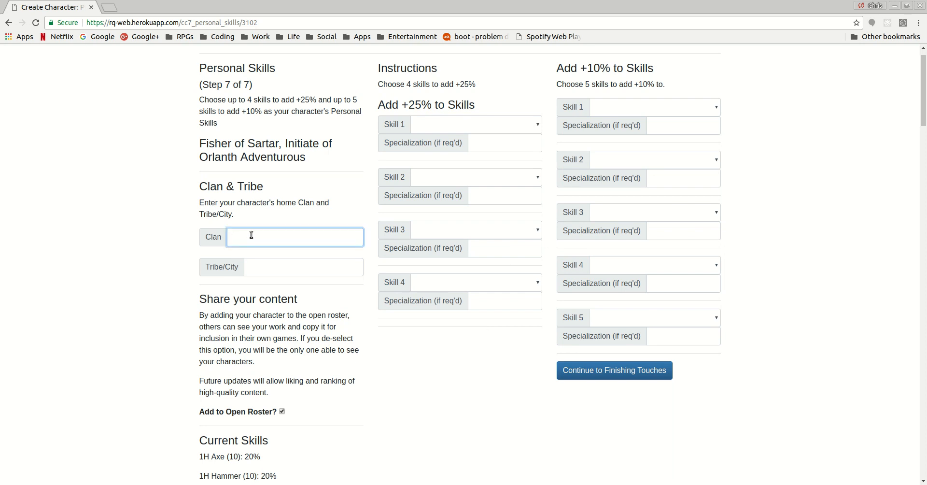
type("Blackspear")
key("Tab")
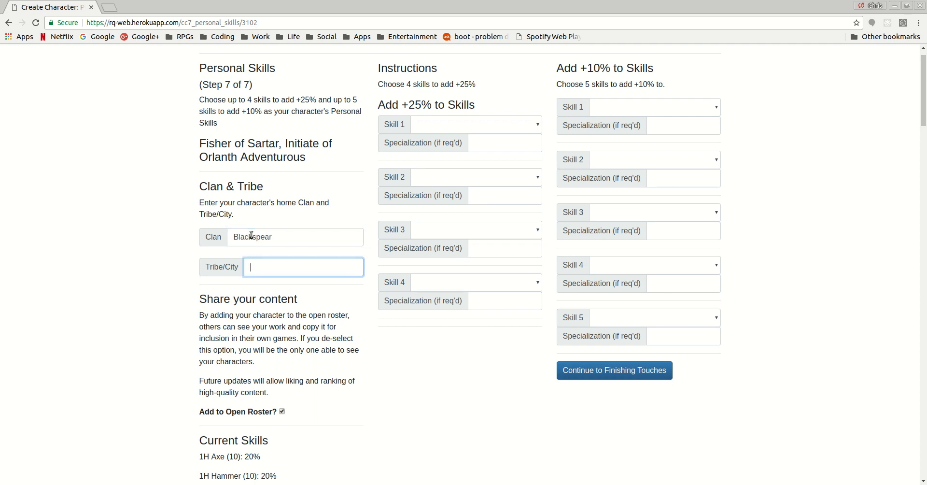
type("Colymar")
Assign the four +25% personal skill bonuses to Broadsword, Medium Shield, Lore (River) and Javelin
left_click(502, 131)
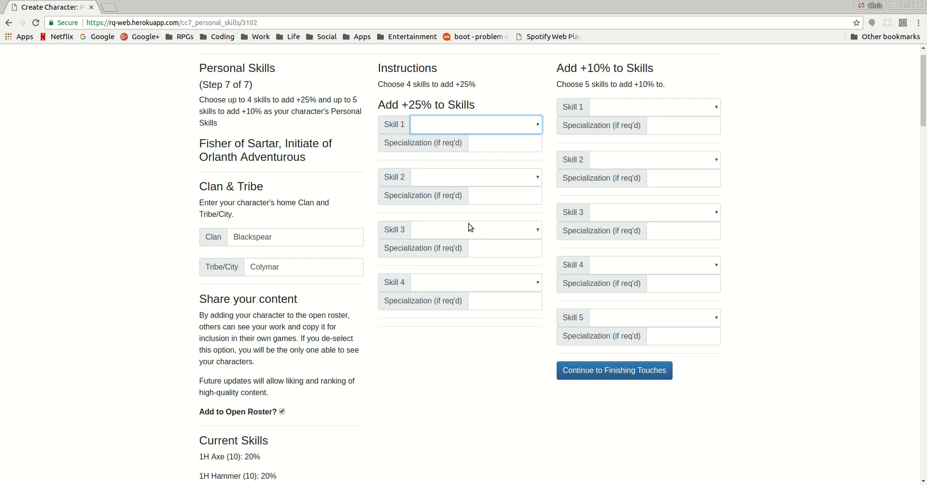
key("b")
left_click(462, 180)
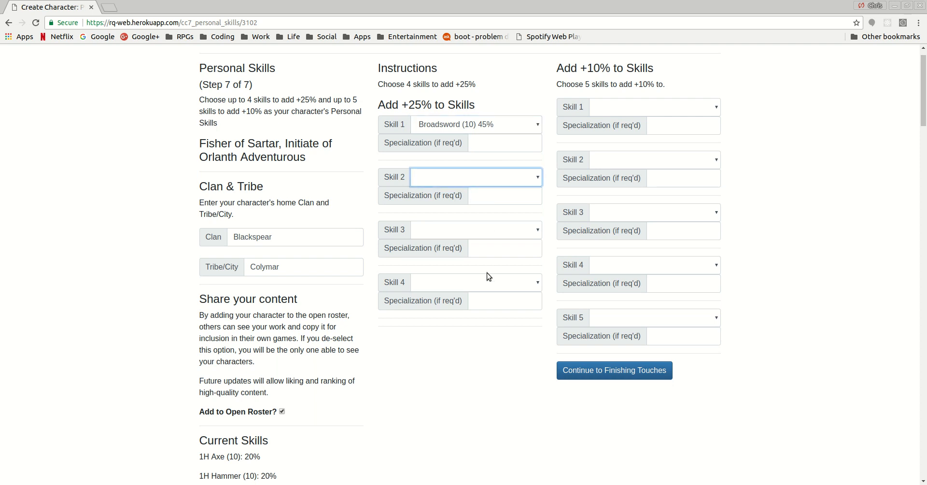
key("m")
left_click(471, 232)
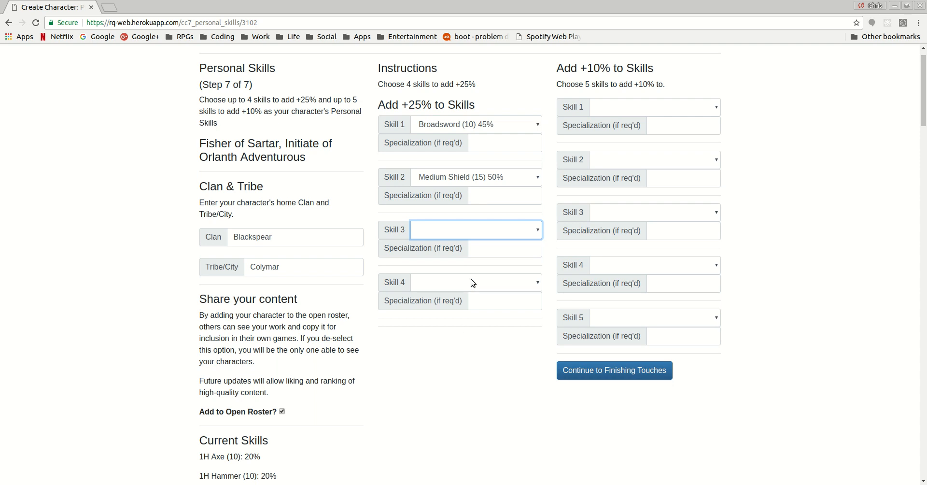
left_click(446, 372)
left_click(479, 279)
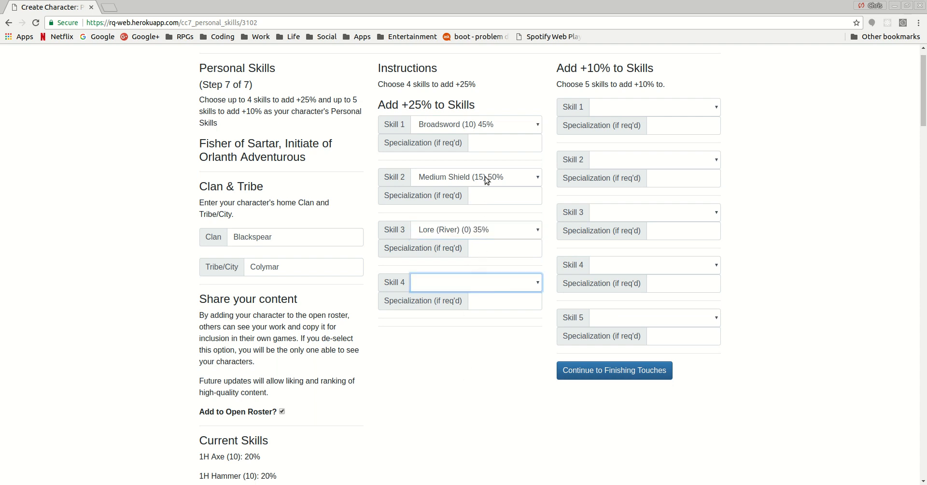
left_click(464, 200)
Assign the five +10% bonuses to Animal Lore, Charm, Game, Dodge and Jump, and continue to the finishing touches
left_click(693, 104)
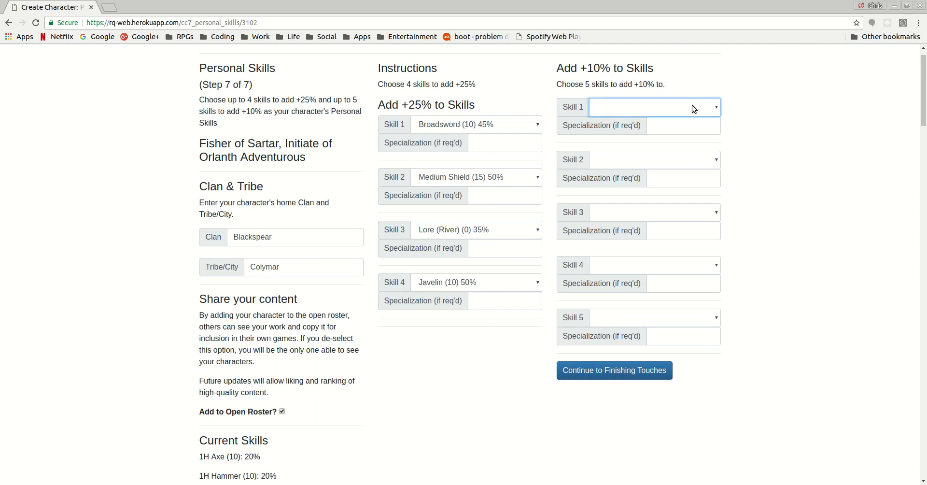
left_click(636, 227)
left_click(650, 156)
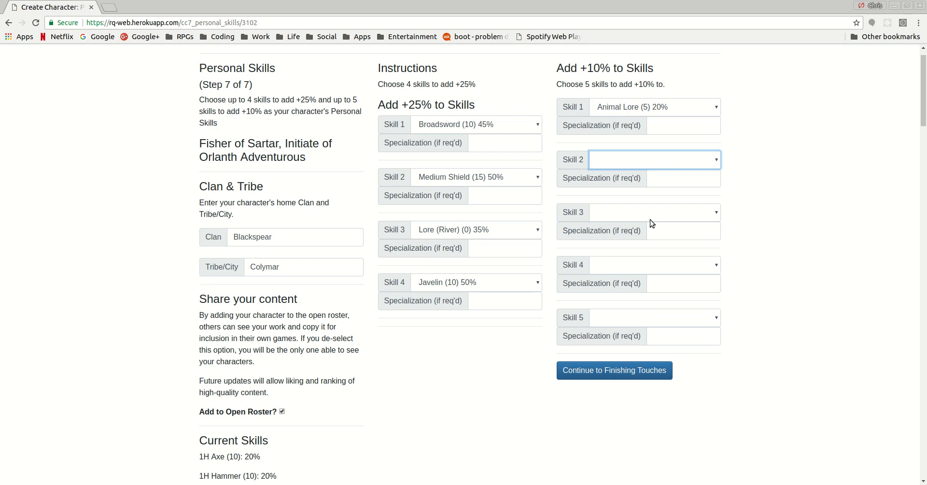
left_click(647, 183)
left_click(635, 212)
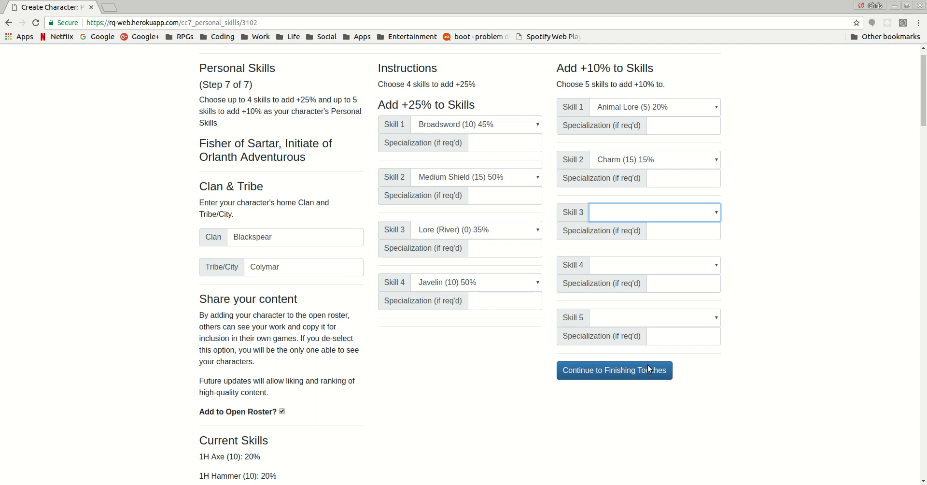
left_click(632, 315)
left_click(633, 266)
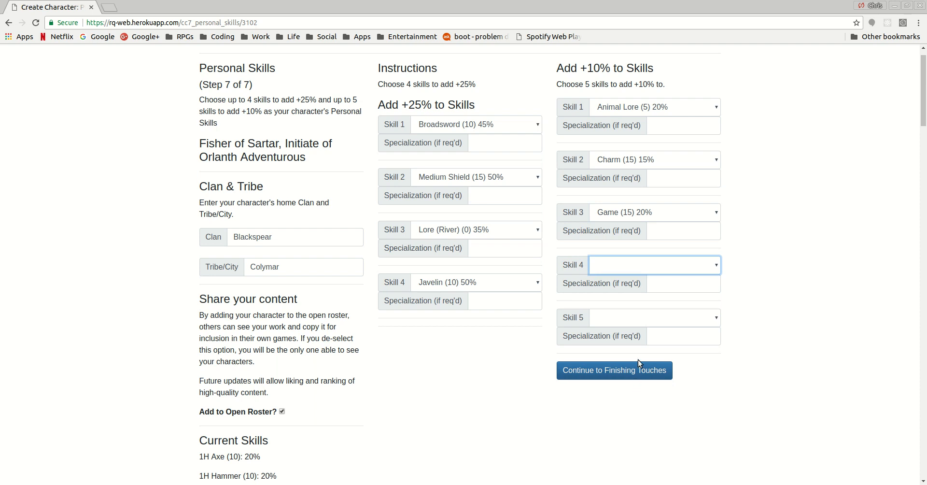
left_click(631, 361)
left_click(644, 318)
type("ju")
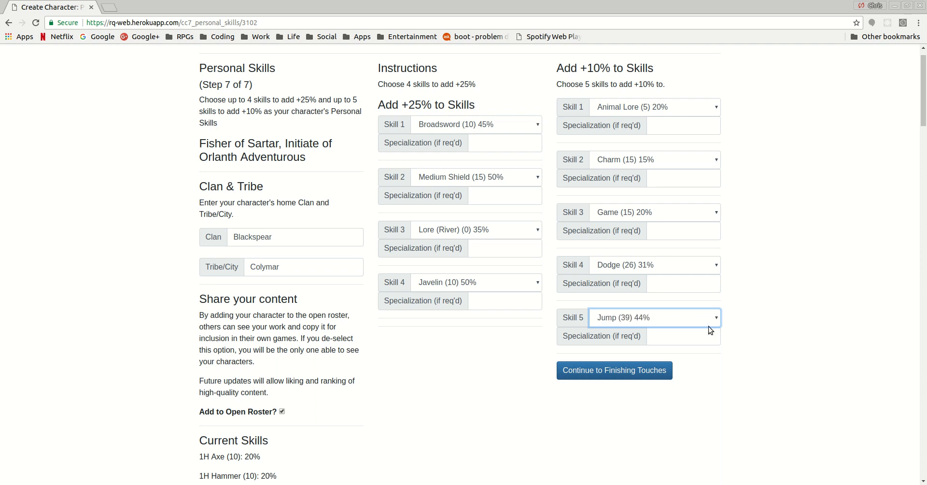
left_click(603, 373)
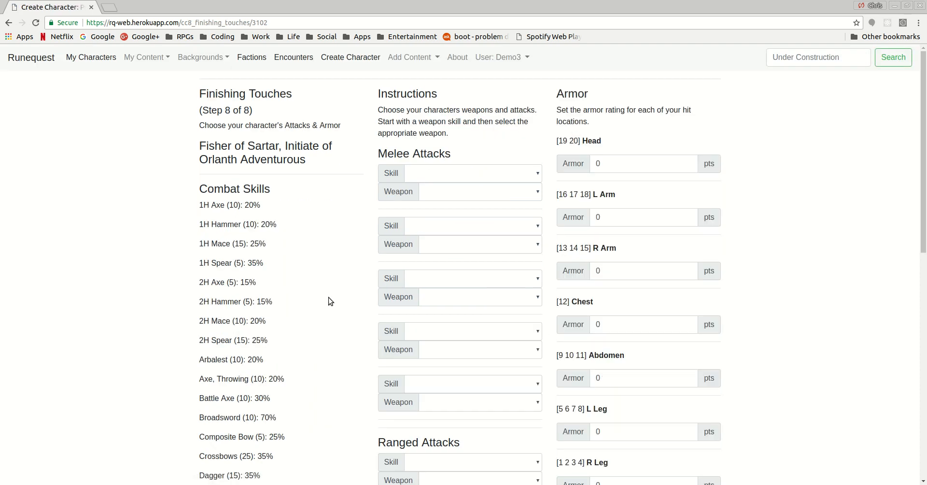
Set the first melee attack to the Broadsword skill with the Broadsword: 1D8+1 weapon
scroll(255, 287, "down", 2)
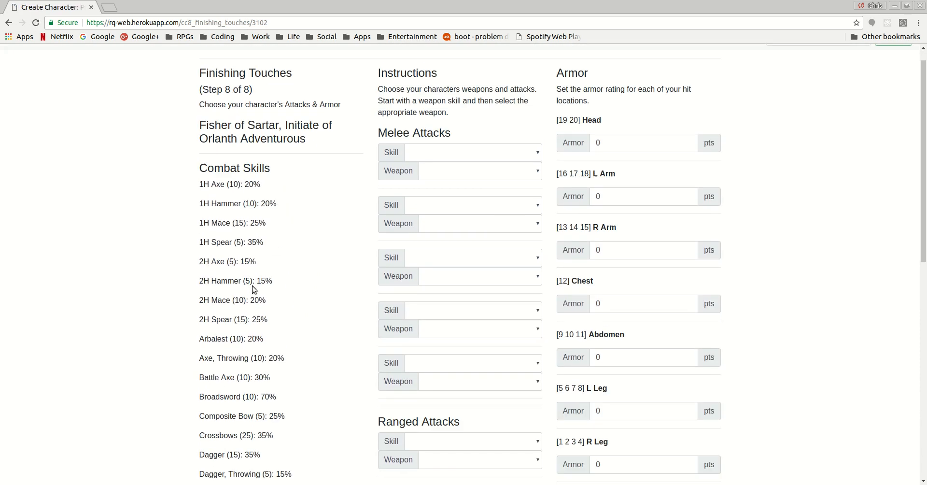
scroll(290, 291, "up", 2)
left_click(474, 170)
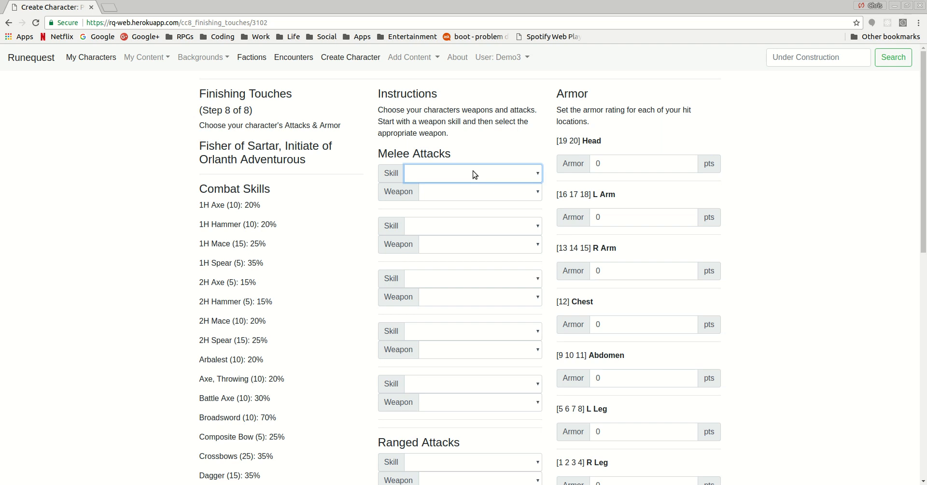
left_click(470, 289)
left_click(452, 193)
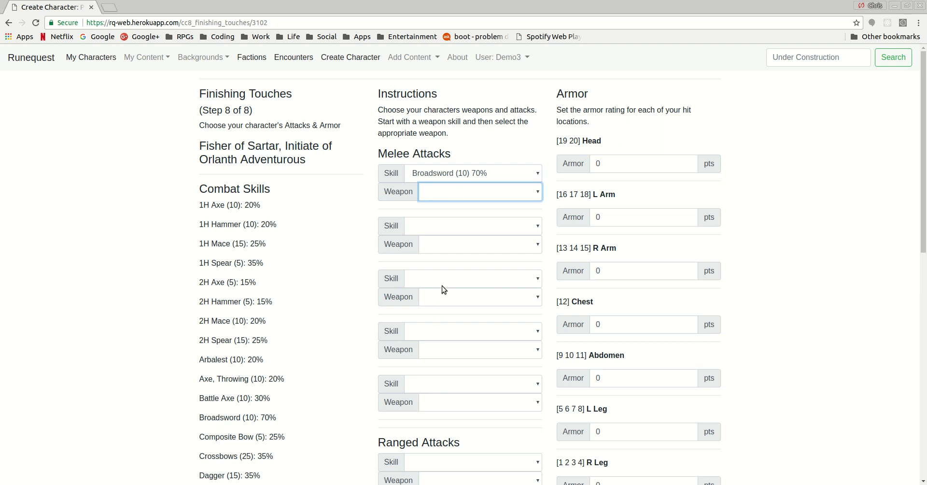
left_click(465, 307)
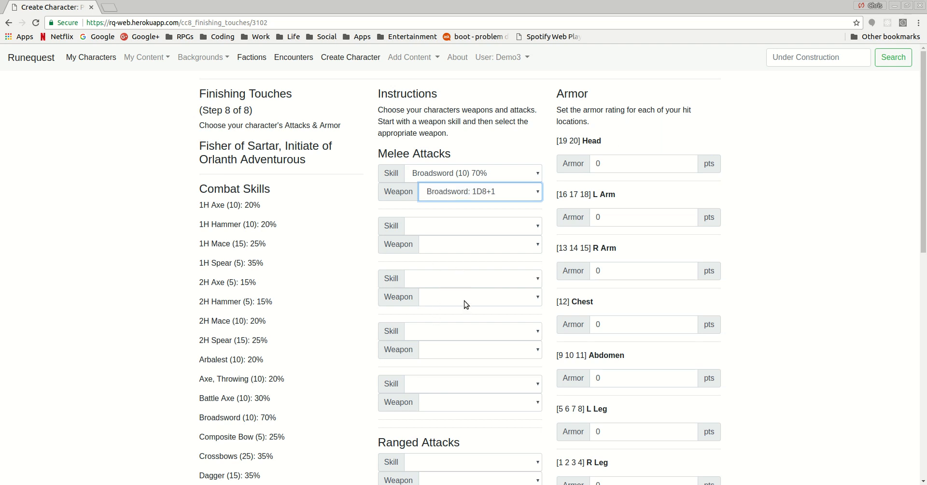
Set the second melee attack to the Medium Shield skill with the Medium Shield: 1D4 weapon
left_click(456, 226)
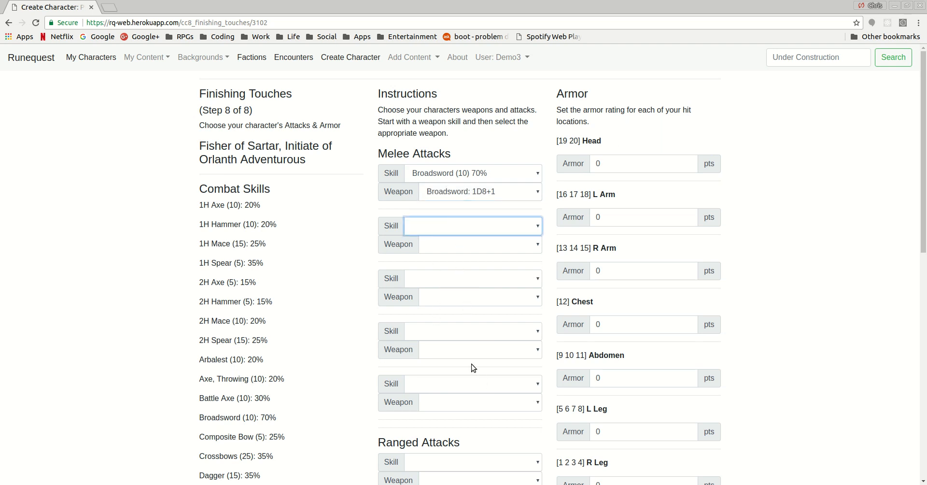
left_click(458, 375)
left_click(465, 245)
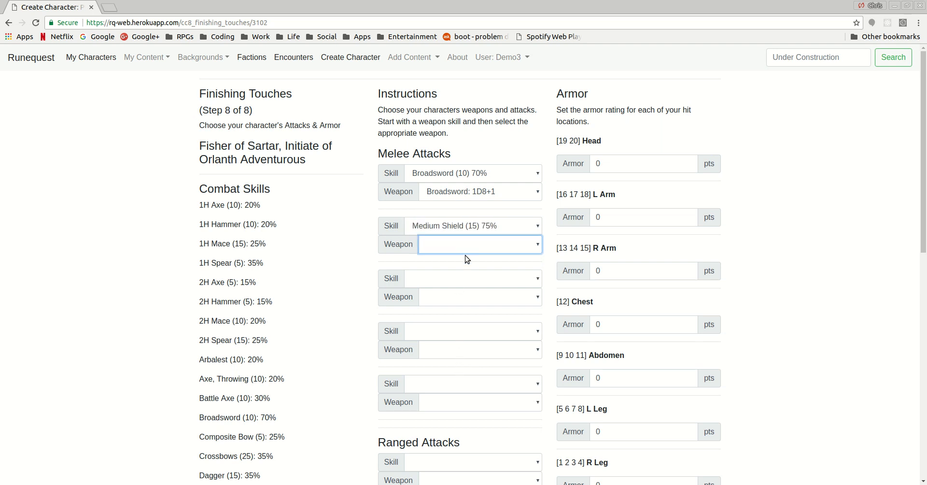
left_click(468, 435)
Set the first ranged attack to the Javelin skill with the Thrown Javelin: 1D10 weapon
scroll(337, 246, "down", 10)
scroll(468, 205, "down", 2)
left_click(487, 77)
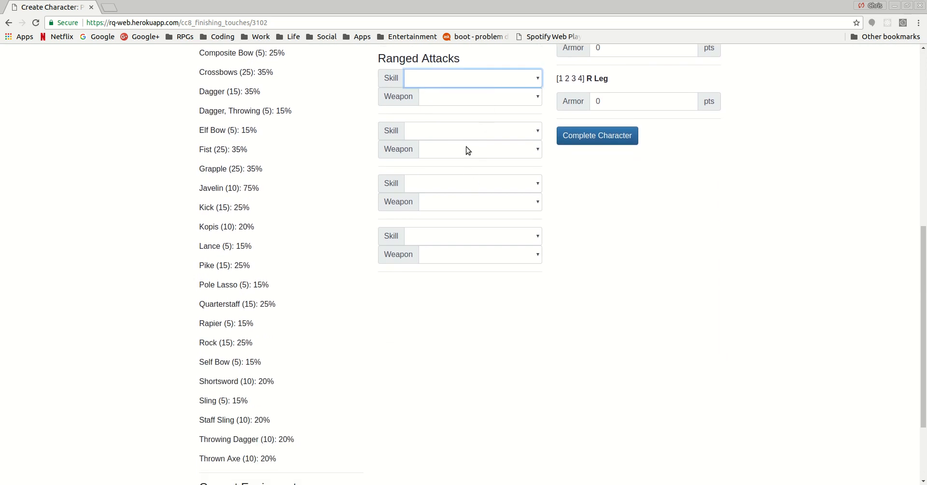
left_click(453, 164)
left_click(467, 96)
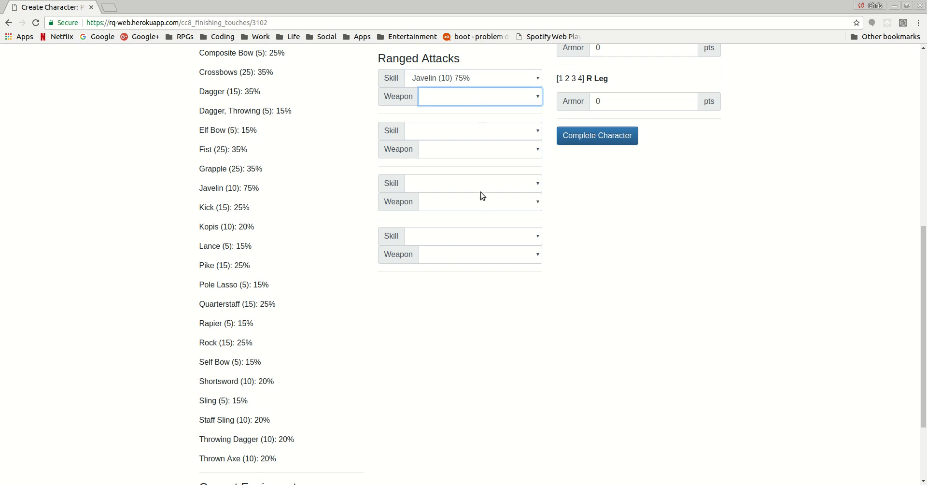
left_click(480, 203)
Check the current equipment and complete the character
scroll(789, 260, "up", 8)
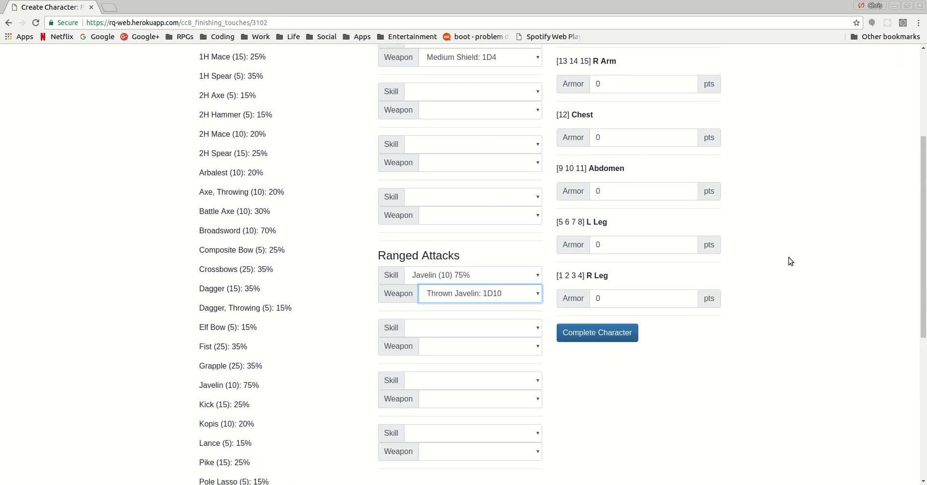
scroll(262, 347, "down", 9)
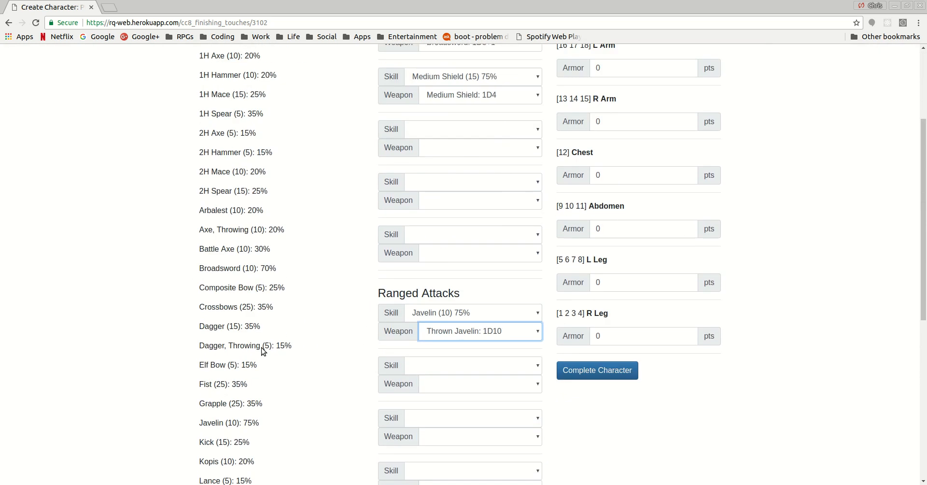
scroll(261, 348, "down", 2)
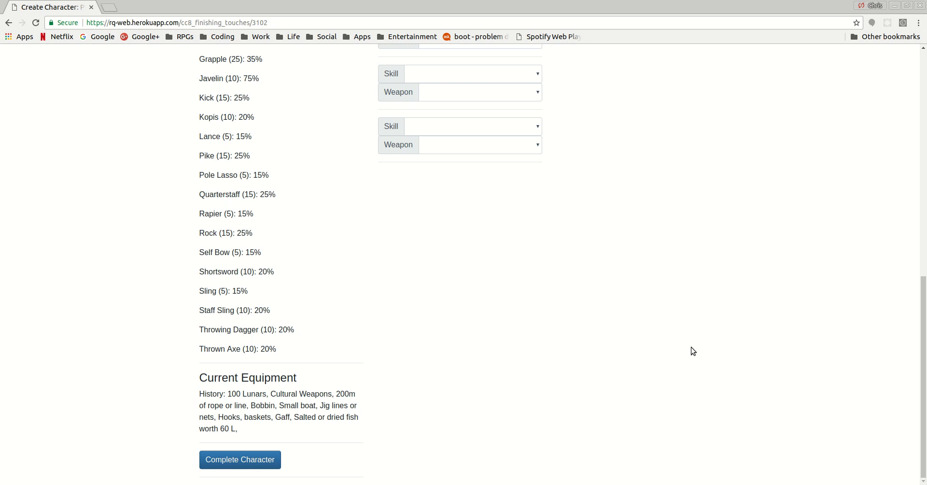
scroll(737, 315, "up", 10)
scroll(736, 314, "down", 2)
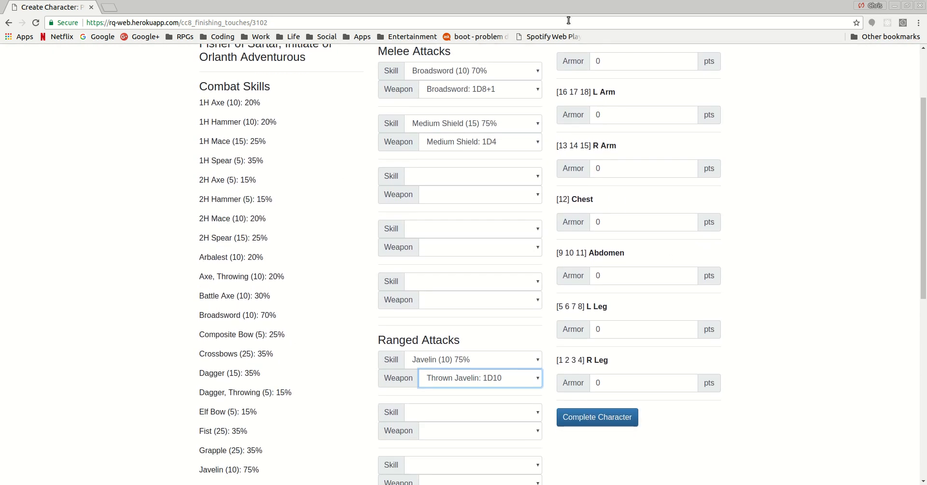
left_click(597, 425)
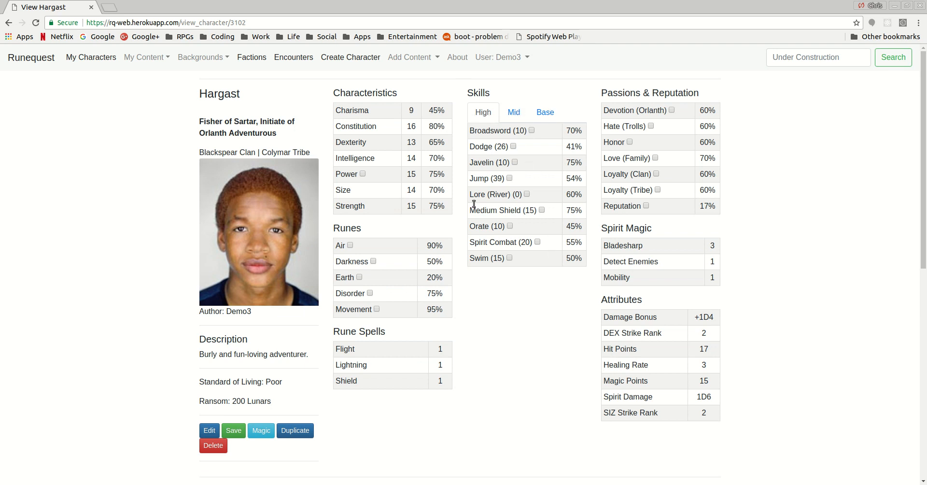
Look through the finished character's mid and base skill lists, and return to the high skills
left_click(515, 114)
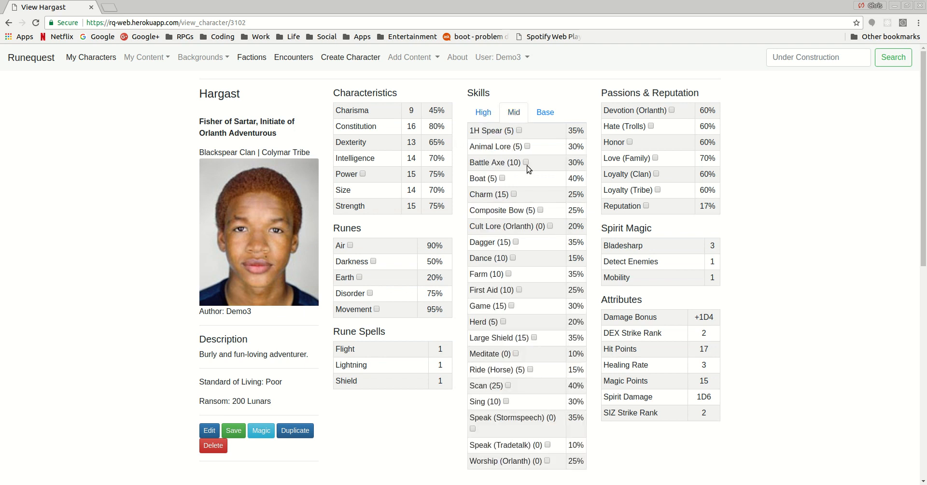
scroll(526, 165, "down", 3)
scroll(506, 261, "up", 3)
left_click(542, 109)
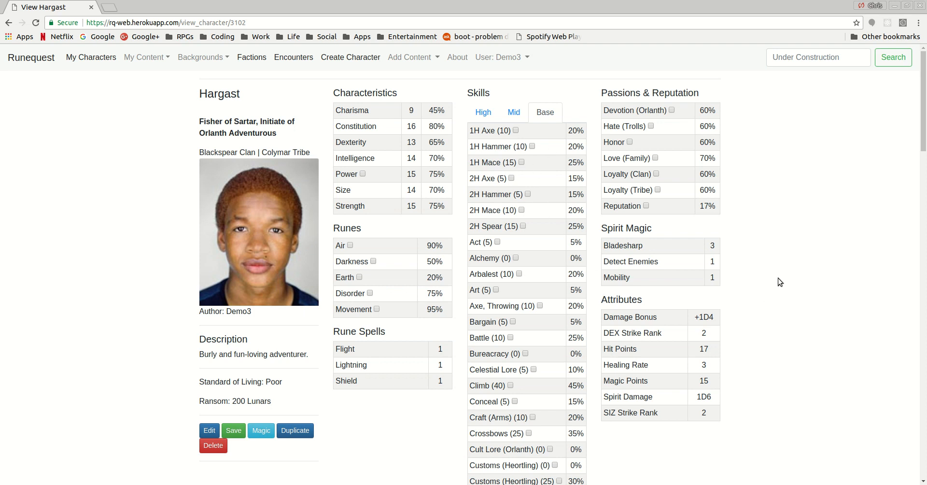
scroll(777, 277, "down", 6)
scroll(778, 278, "down", 4)
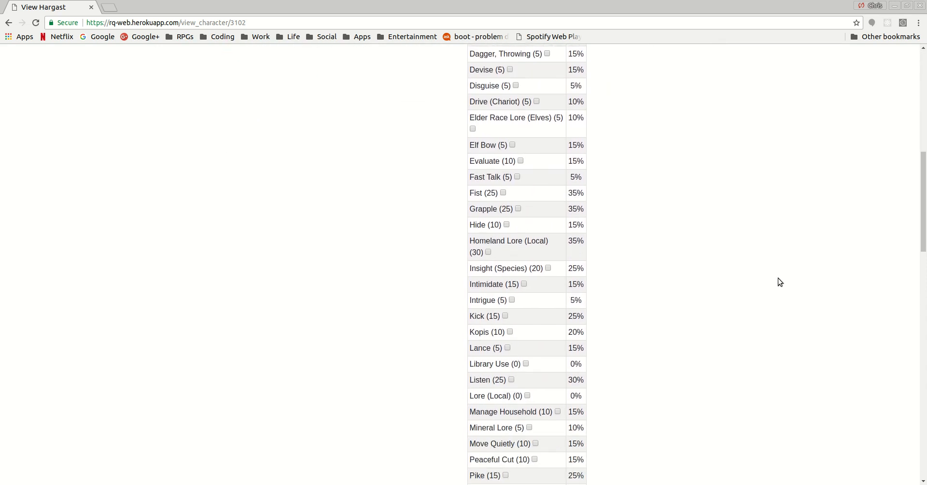
scroll(773, 274, "up", 10)
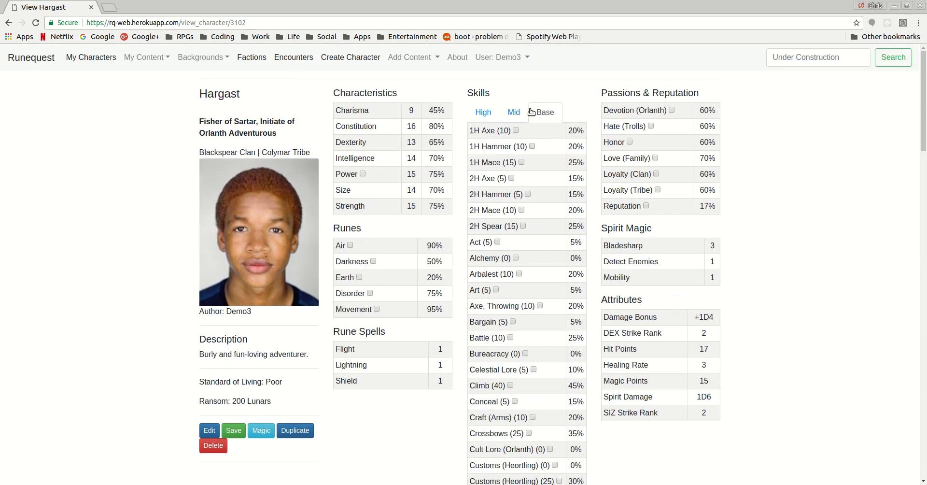
left_click(481, 118)
Review the character's gameplay section with its melee and ranged attacks, hit locations and equipment
scroll(563, 209, "down", 1)
scroll(561, 206, "down", 8)
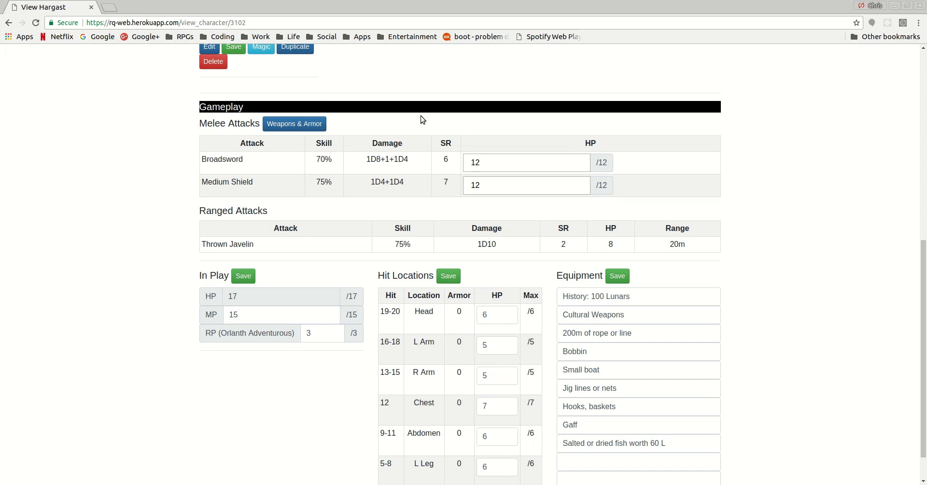
left_click(540, 164)
left_click(500, 188)
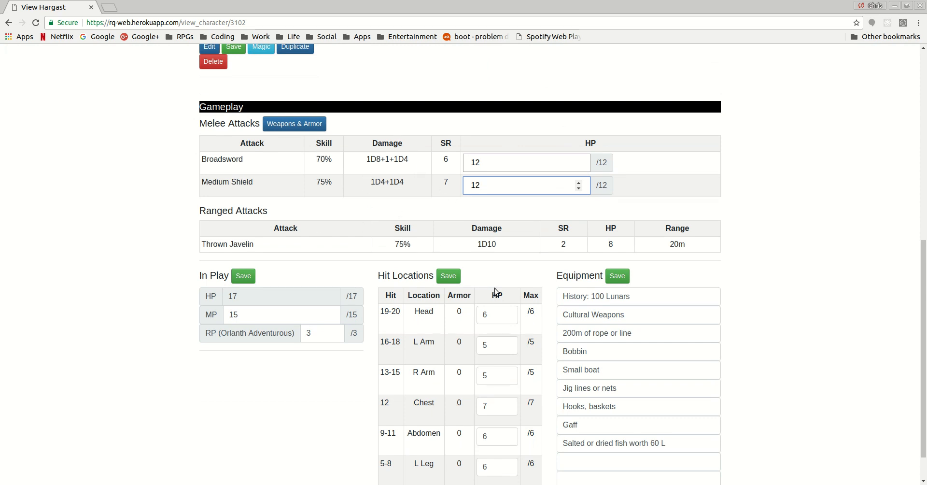
scroll(258, 239, "down", 2)
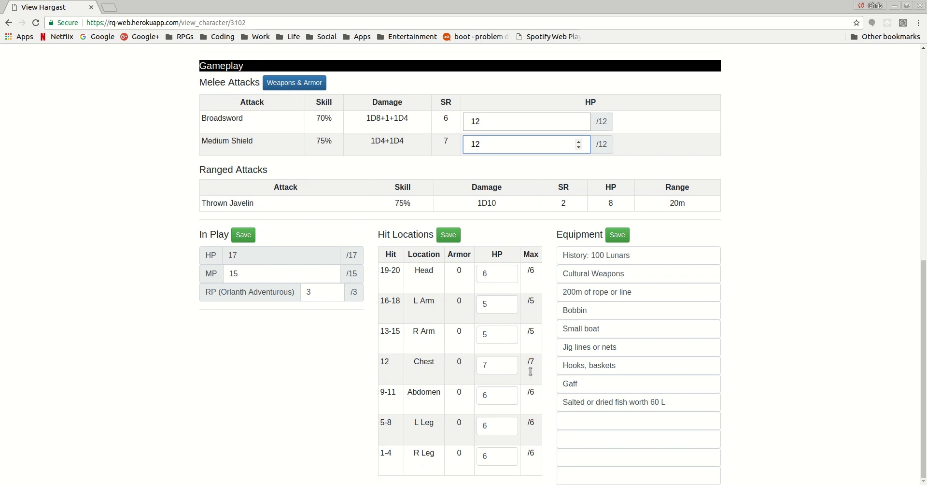
scroll(777, 255, "up", 5)
scroll(778, 261, "up", 4)
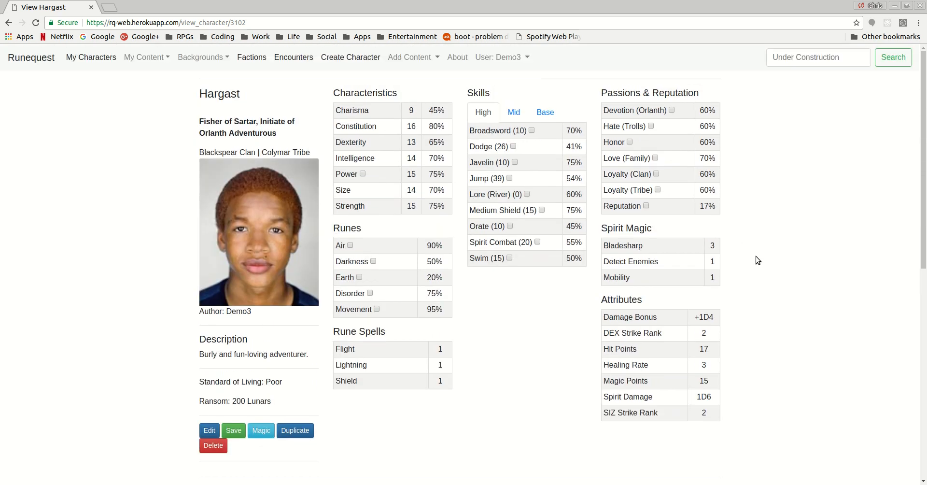